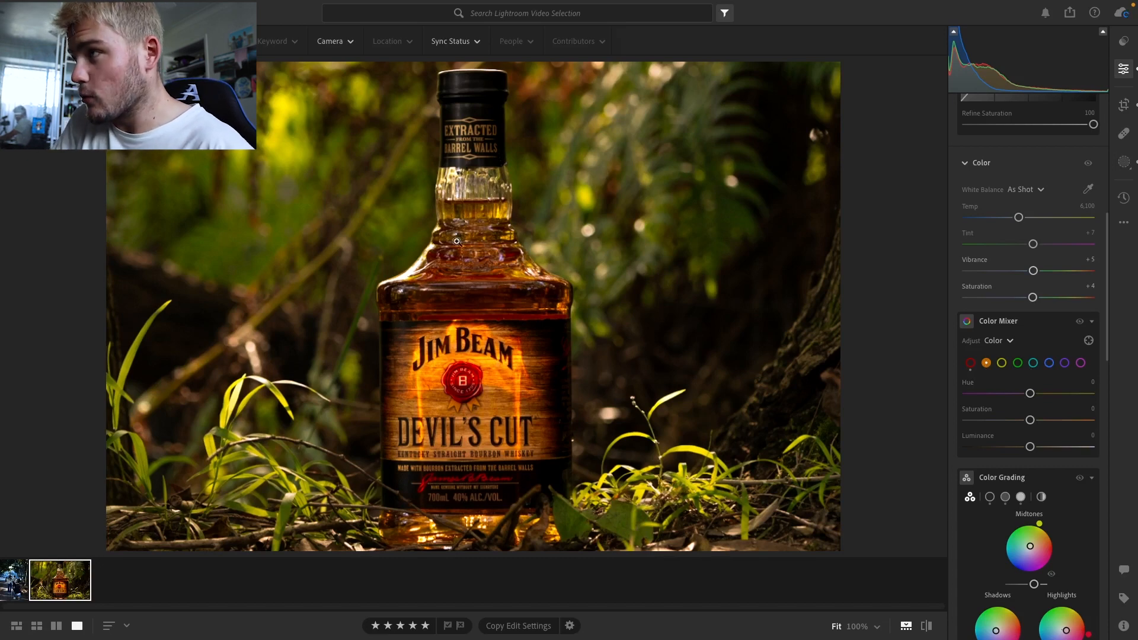
Compare the edited bottle photo with its original version.
left_click(926, 626)
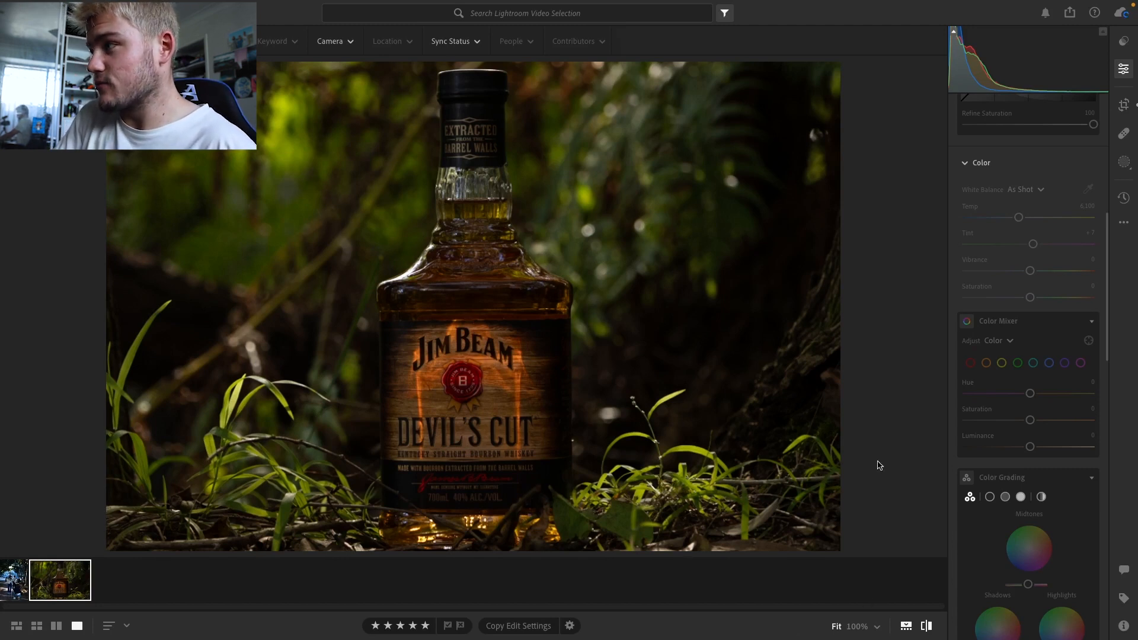
key("backslash")
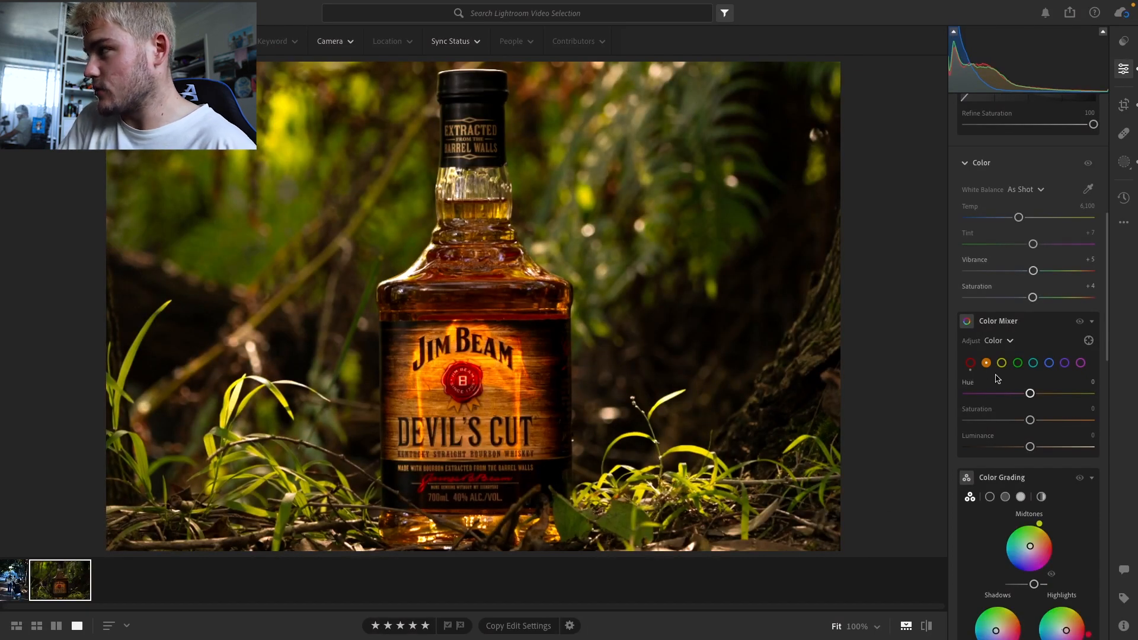
scroll(1078, 425, "down", 3)
scroll(1019, 364, "down", 1)
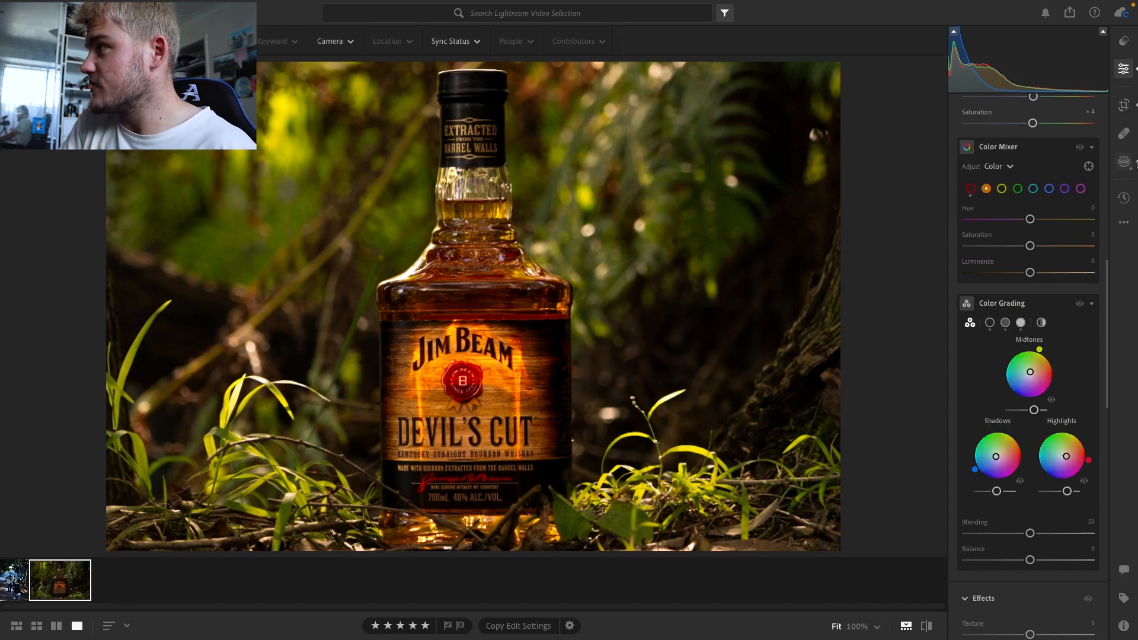
Set the saturation of the bottle's subject mask to -24 and return to the global edit settings.
left_click(1123, 159)
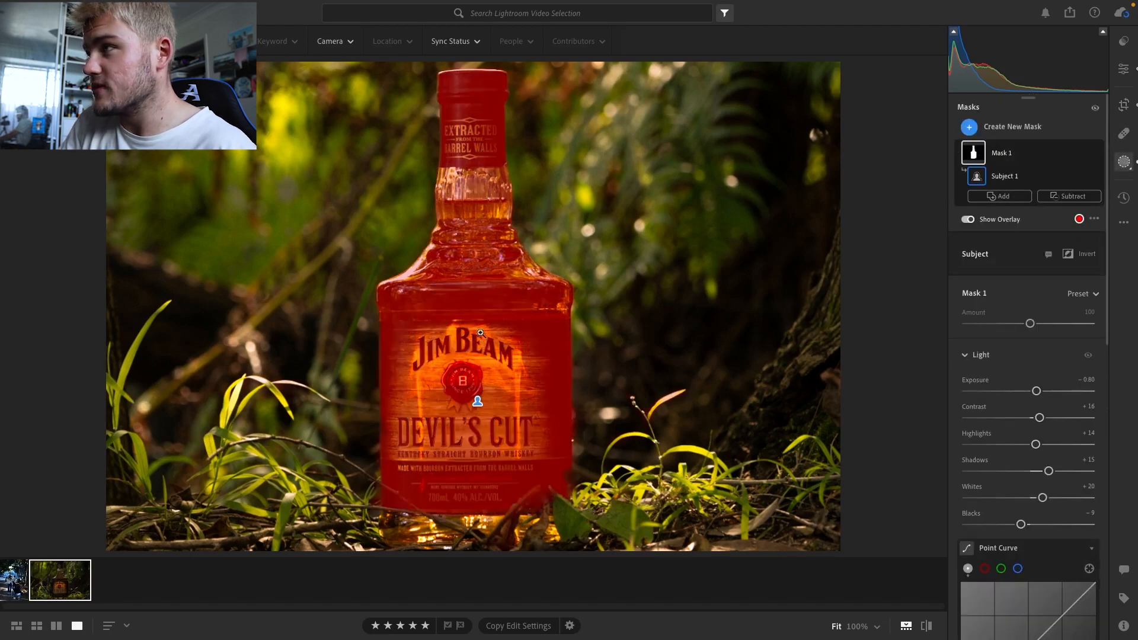
scroll(1039, 478, "down", 6)
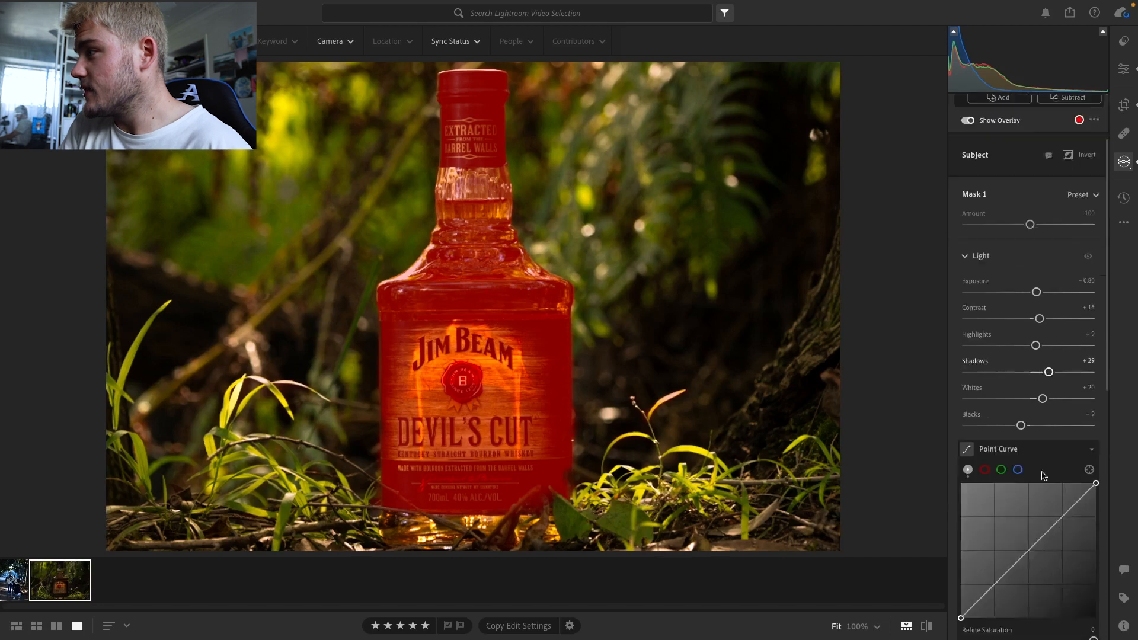
scroll(1039, 478, "down", 3)
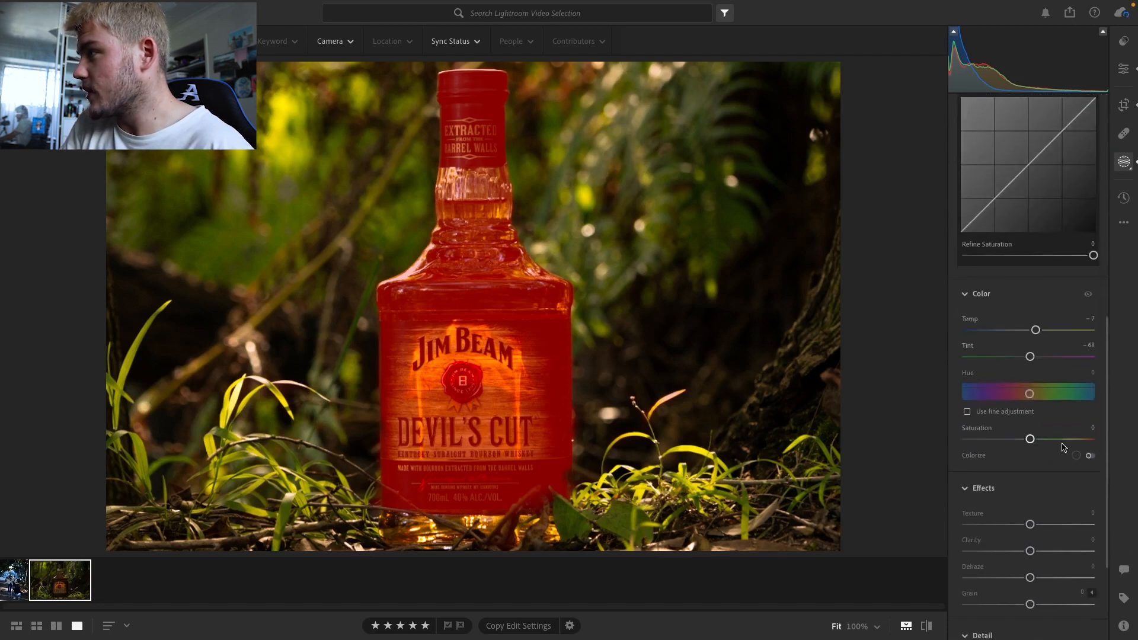
left_click_drag(1029, 439, 1013, 440)
left_click(472, 375)
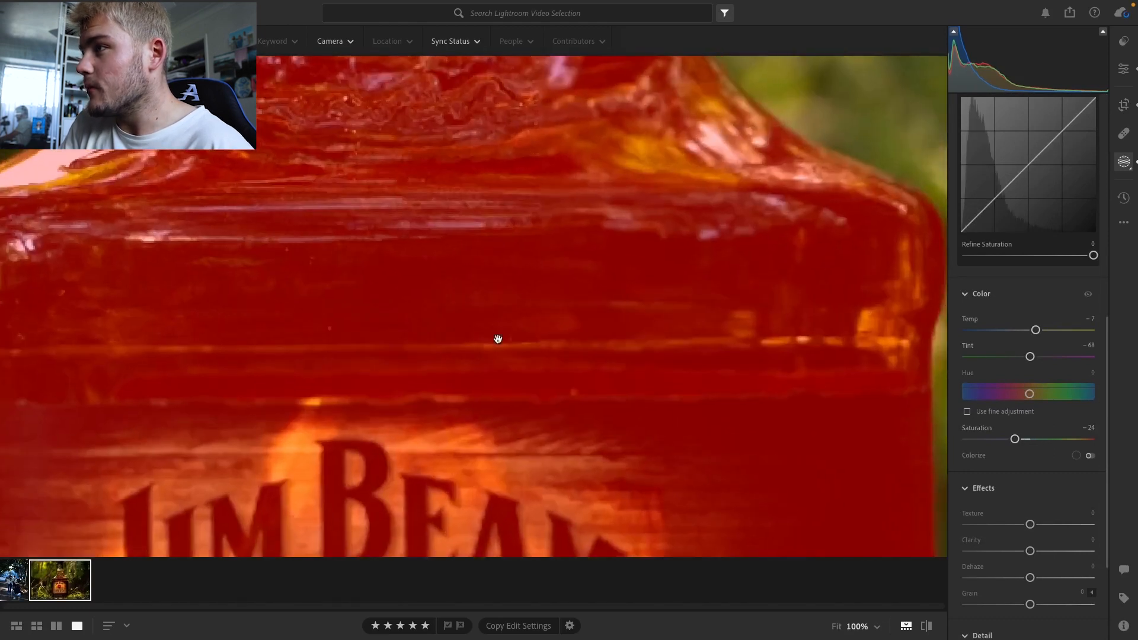
left_click(477, 400)
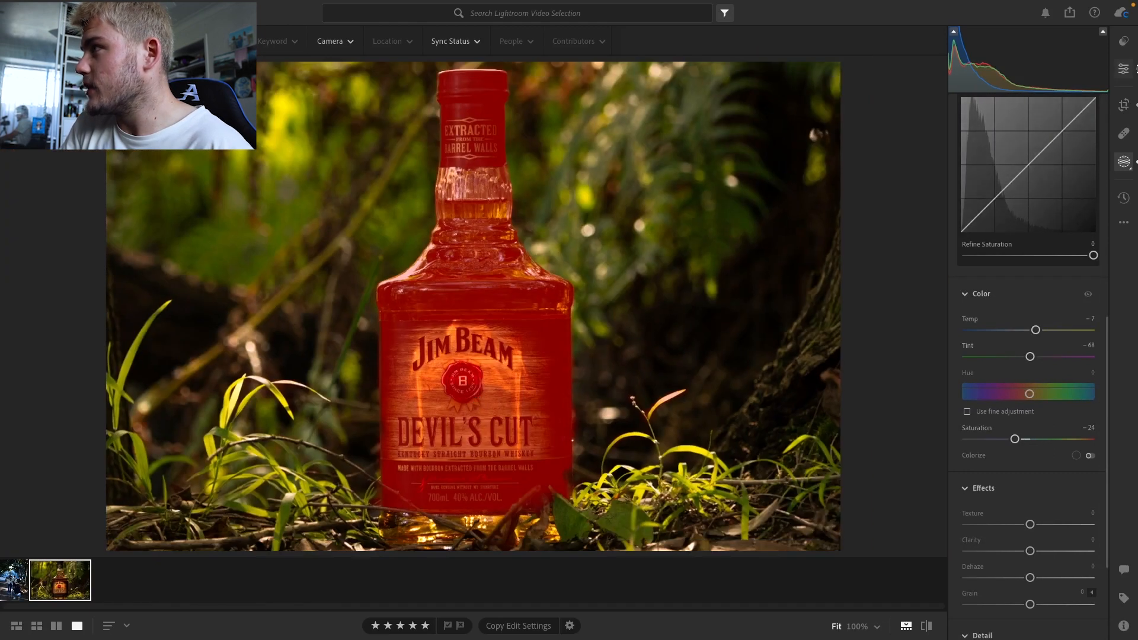
left_click(1124, 70)
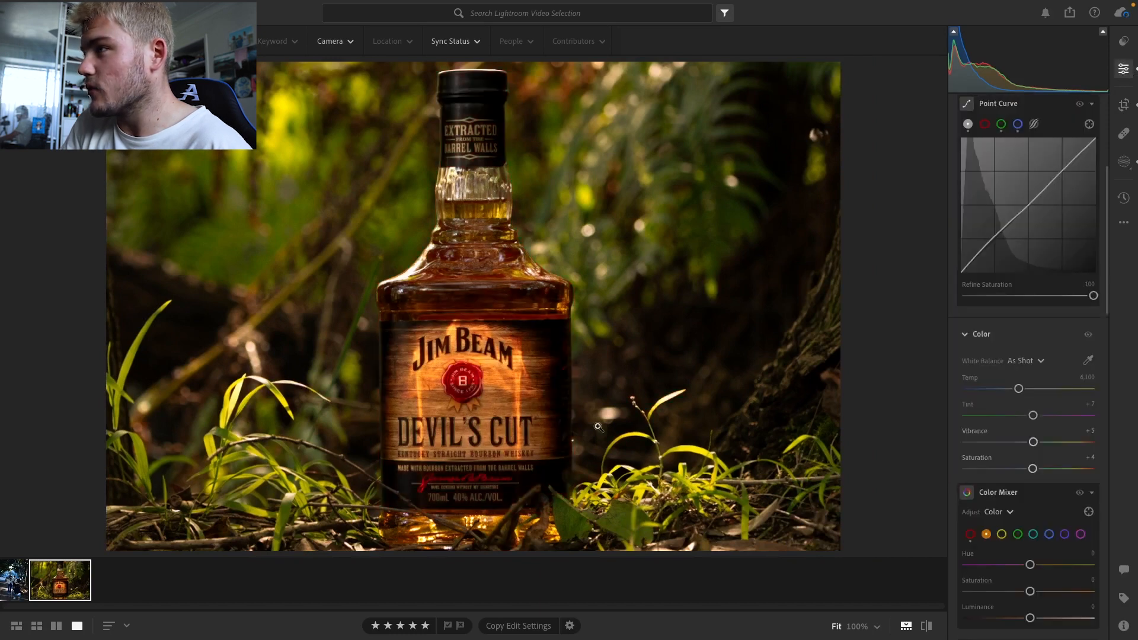
left_click(633, 425)
left_click(636, 312)
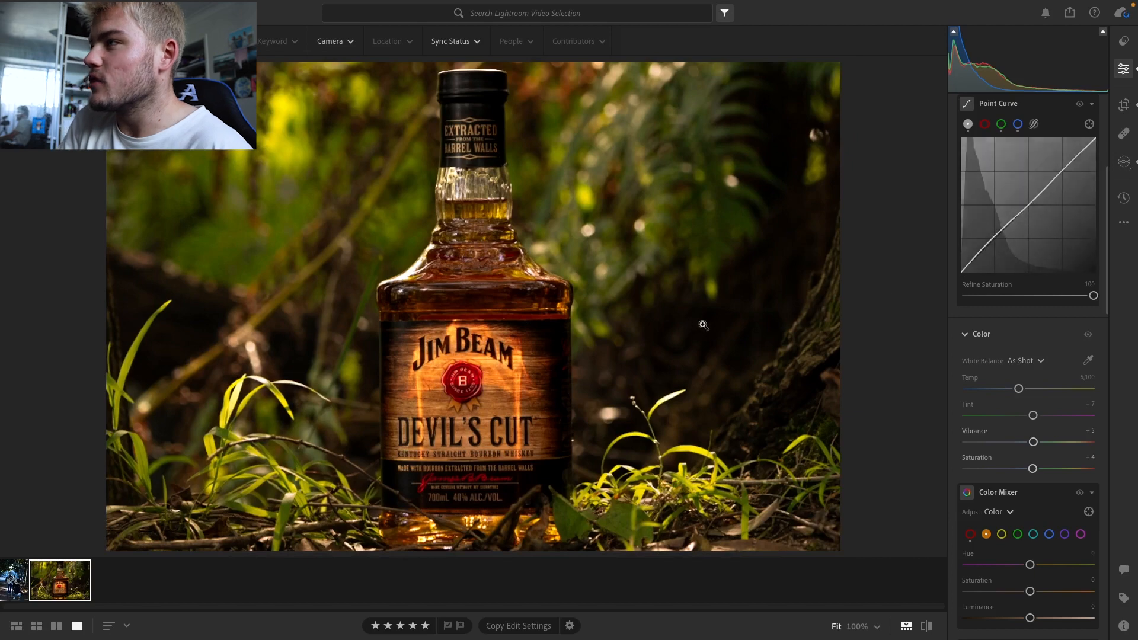
left_click_drag(462, 342, 504, 255)
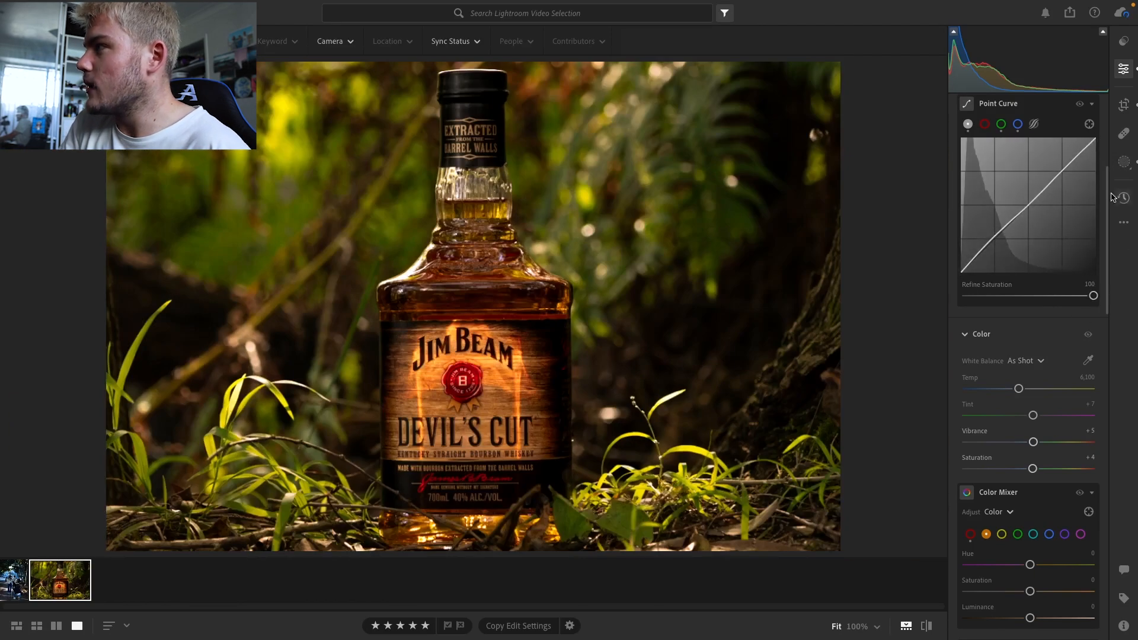
Adjust the photo's light by setting Highlights to -9, Shadows to +42 and Whites to +15.
scroll(1066, 195, "up", 5)
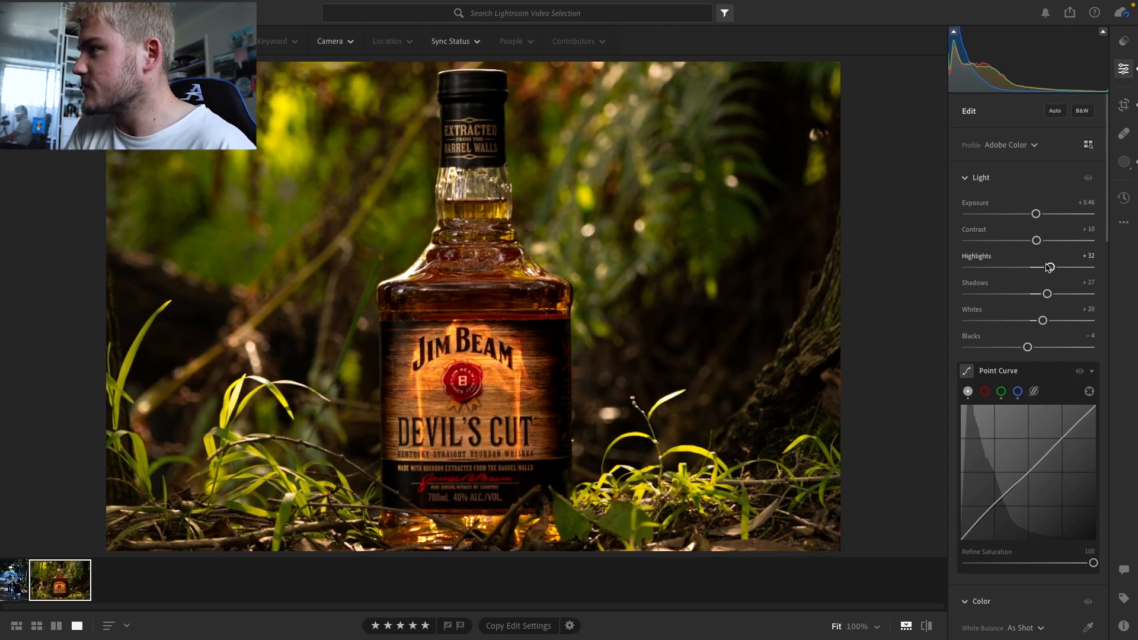
left_click_drag(1049, 267, 1057, 294)
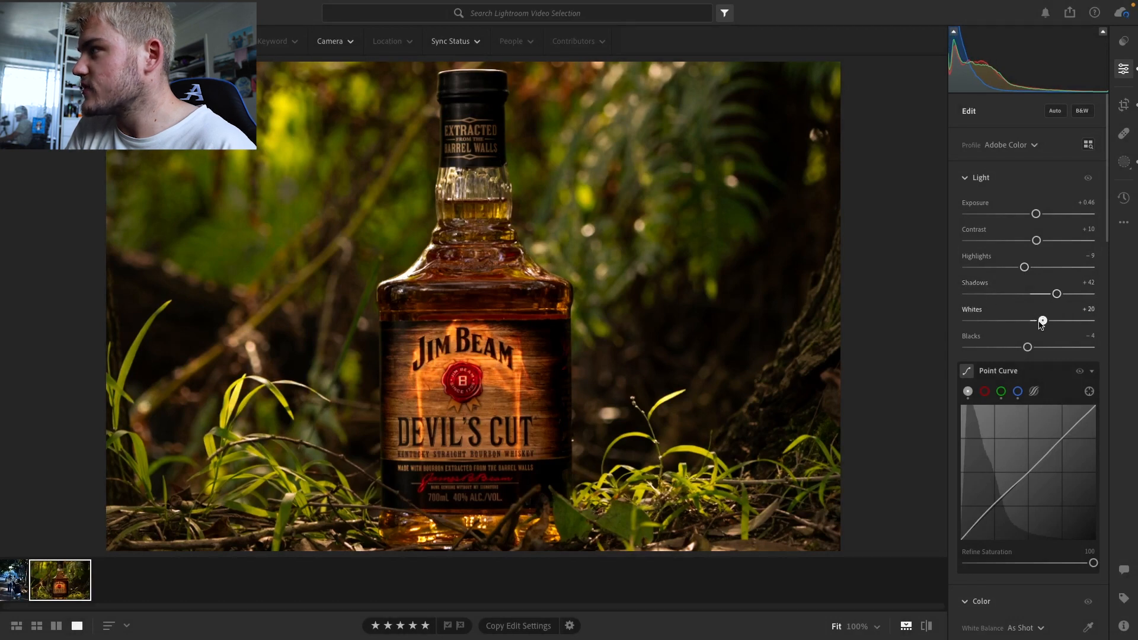
mouse_move(1042, 320)
left_mouse_down()
mouse_move(1014, 322)
mouse_move(1074, 321)
mouse_move(1038, 315)
left_mouse_up()
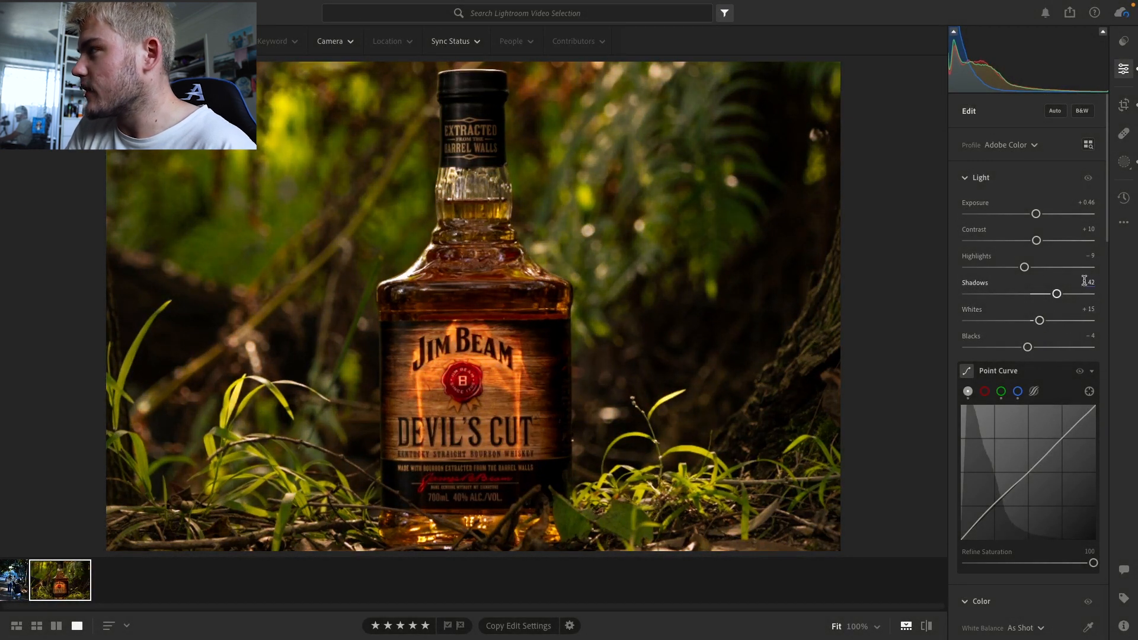
Warm the white balance temperature to 6,567 and reset the global vibrance and saturation to 0.
scroll(1097, 267, "down", 5)
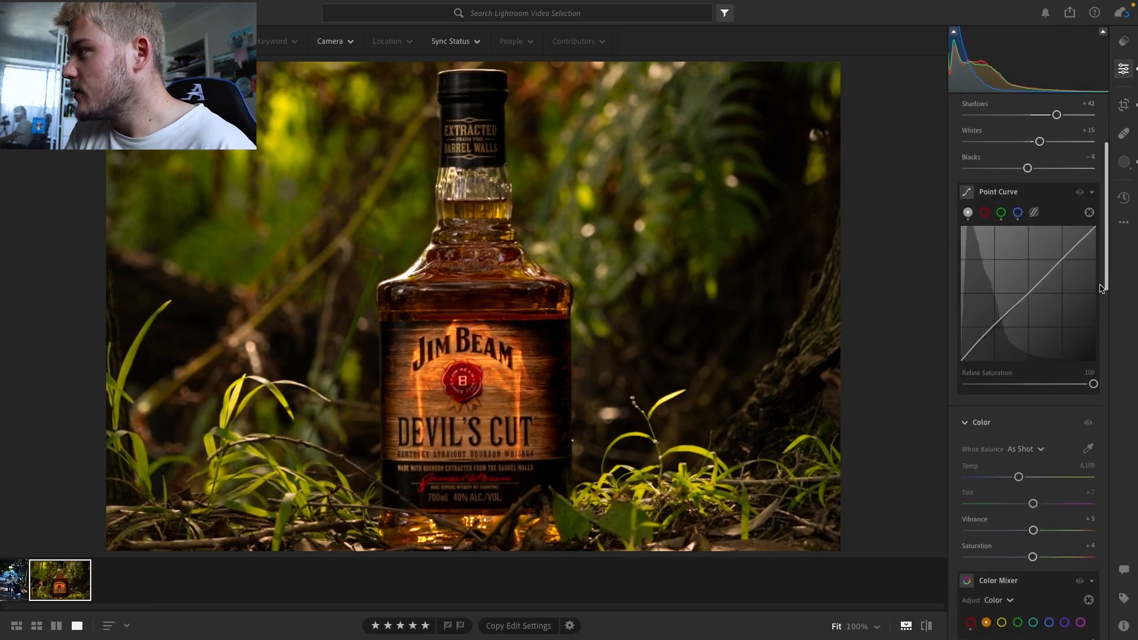
scroll(1095, 314, "down", 2)
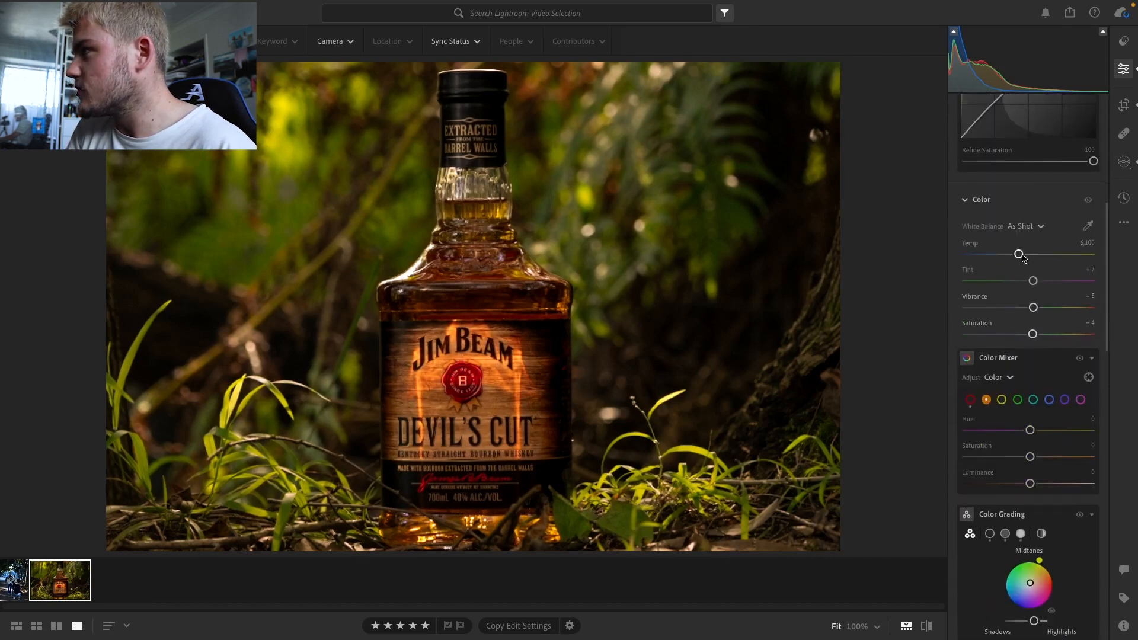
left_click_drag(1023, 255, 1024, 254)
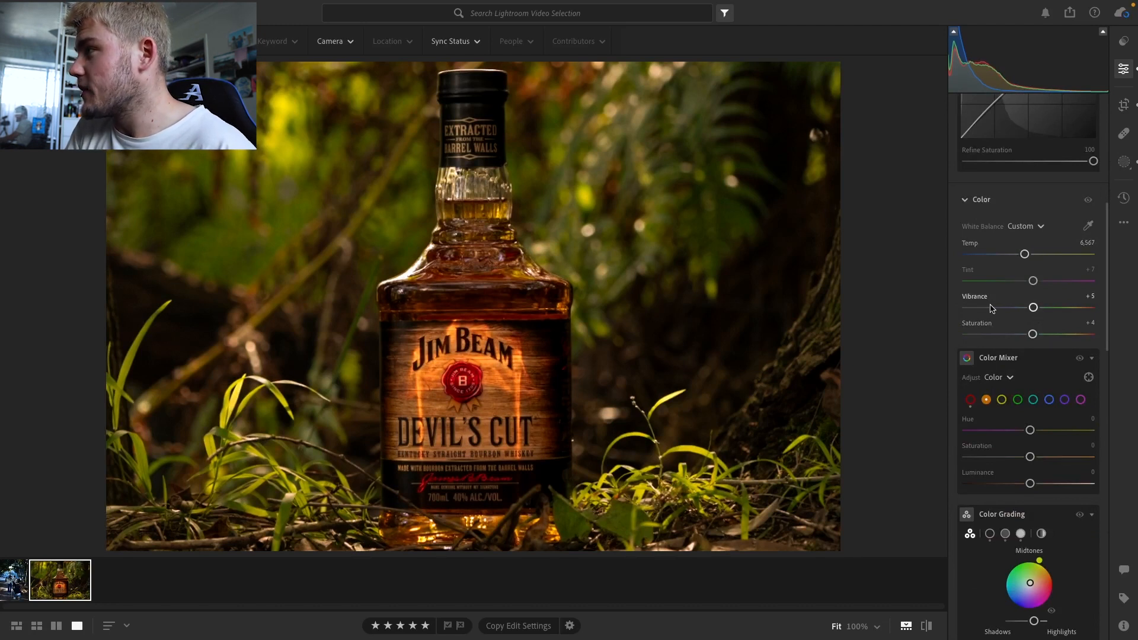
double_click(1032, 334)
double_click(1035, 308)
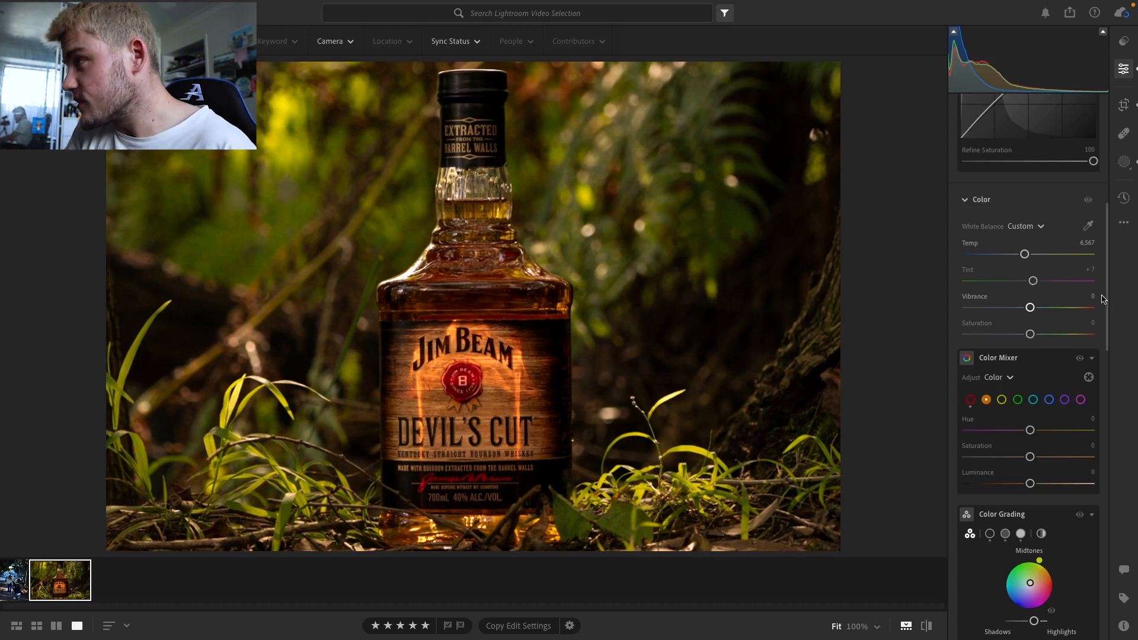
In the Color Mixer, lower saturation to about -3 for orange, about -4 for red and -12 for yellow.
scroll(1089, 372, "down", 4)
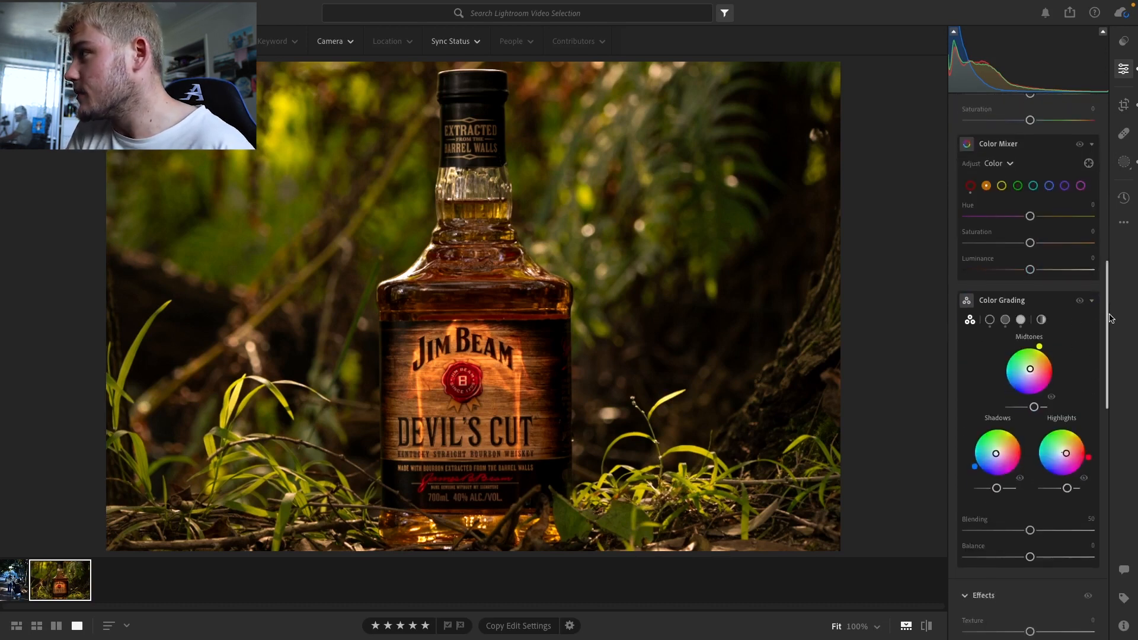
scroll(1096, 275, "up", 3)
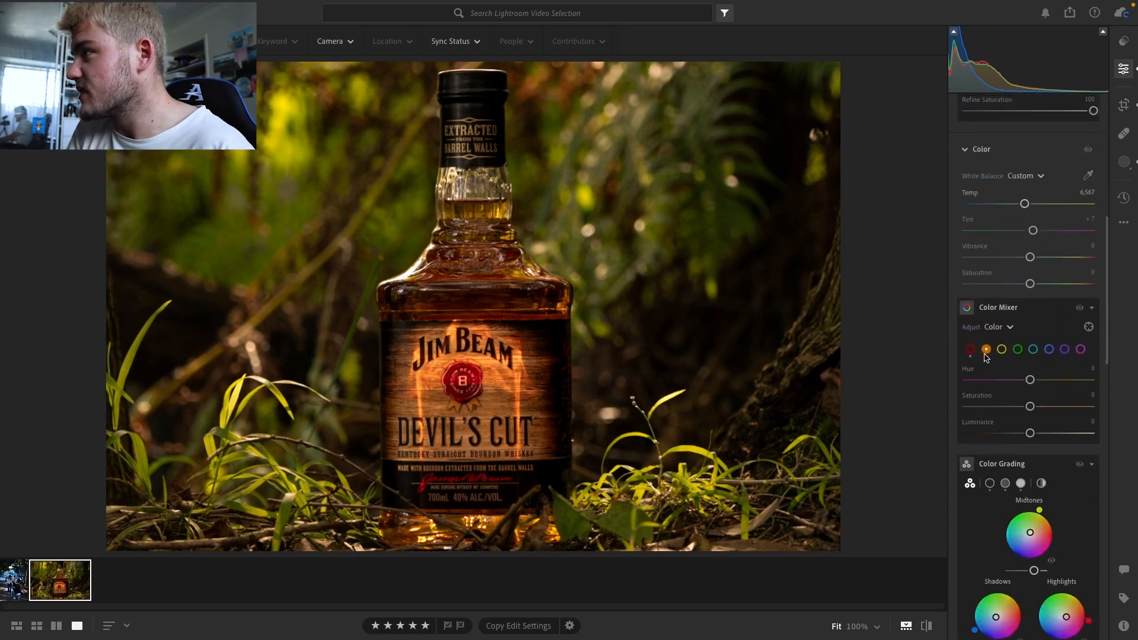
left_click_drag(1032, 406, 1019, 407)
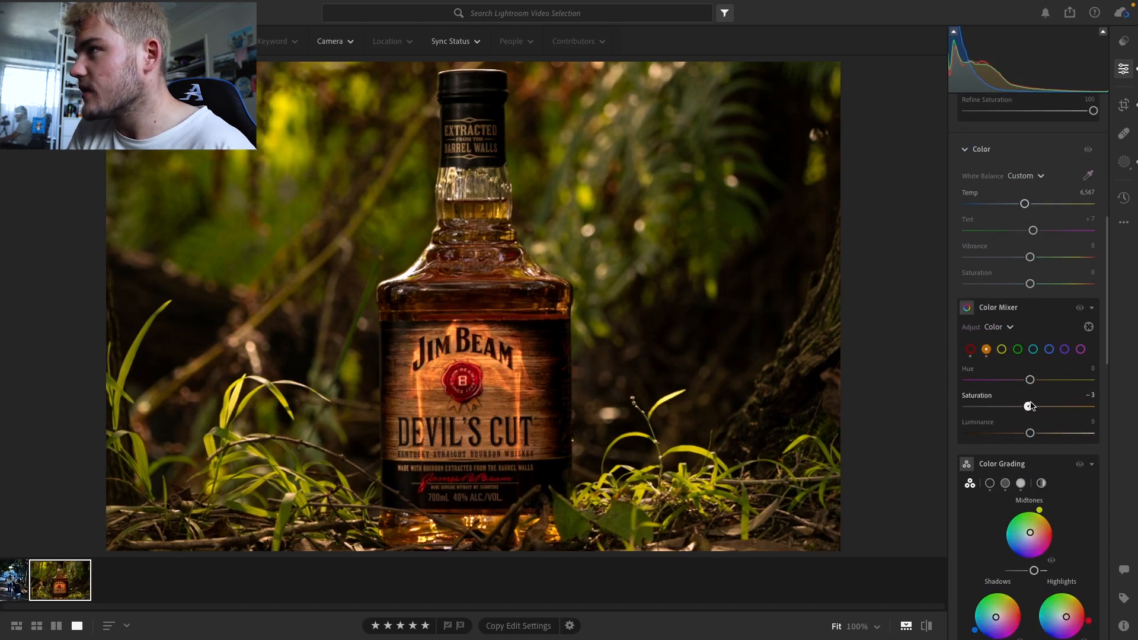
left_click(970, 350)
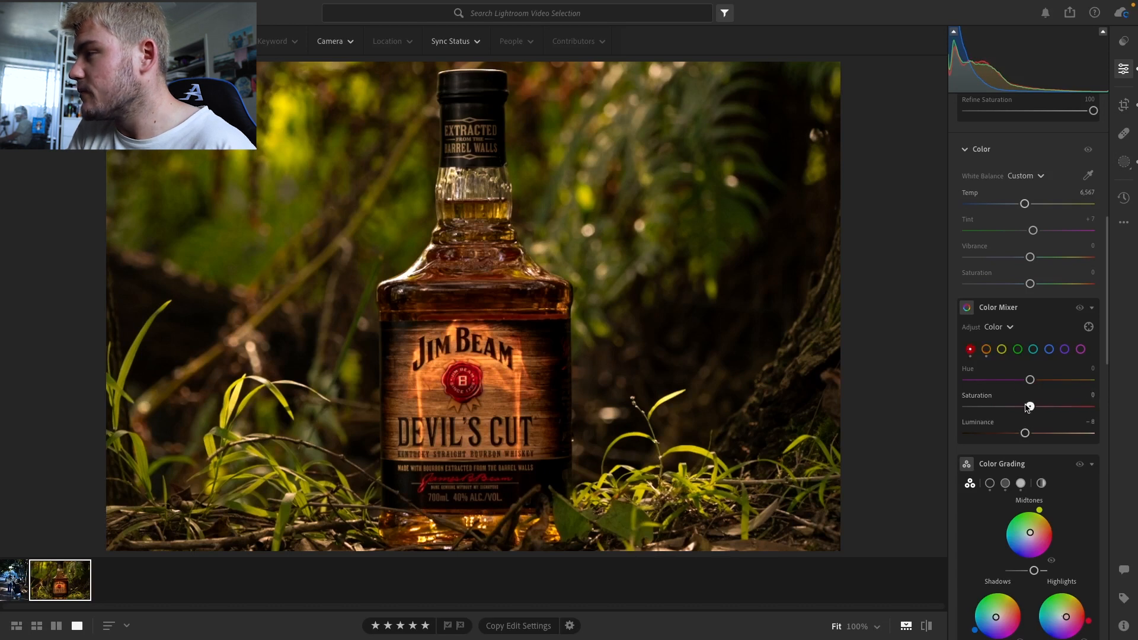
left_click_drag(1028, 407, 1025, 408)
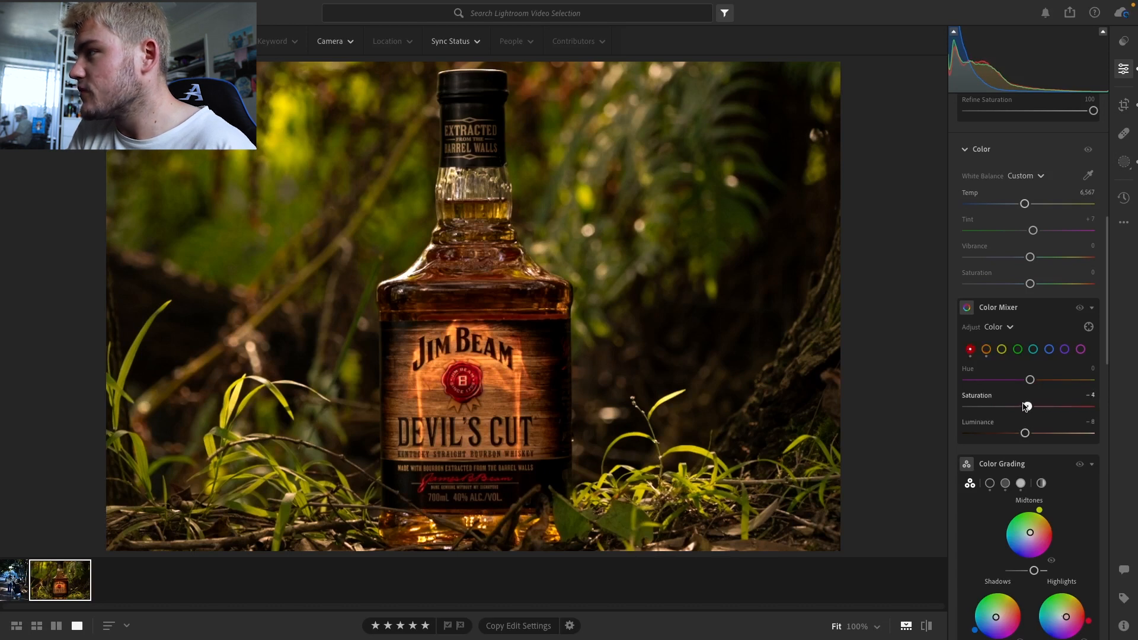
left_click(1001, 349)
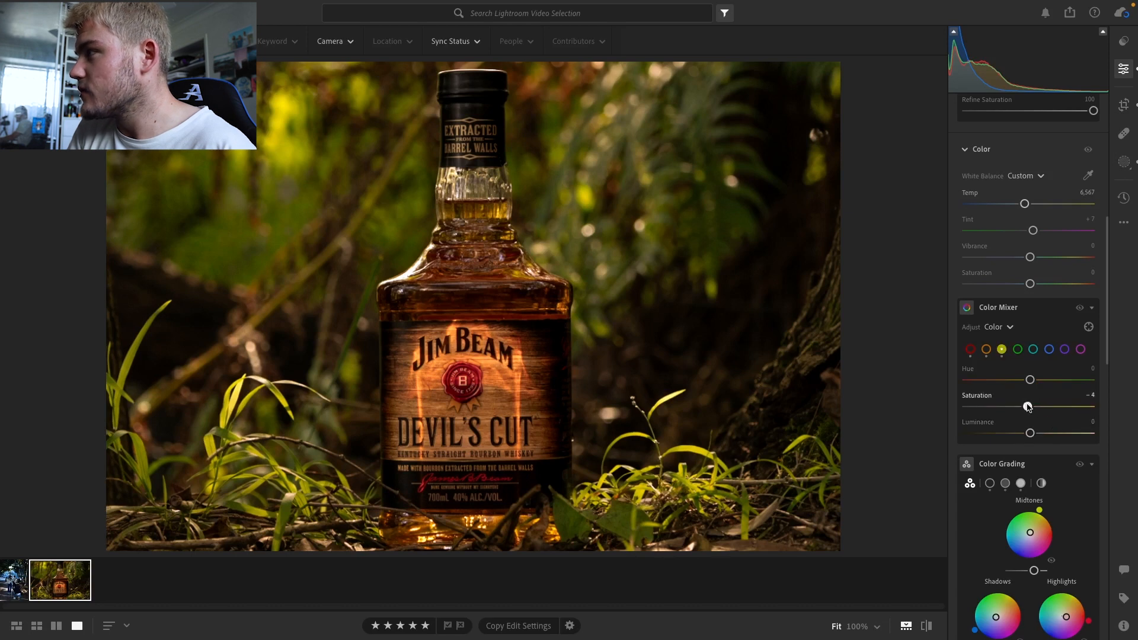
left_click_drag(1029, 407, 1024, 407)
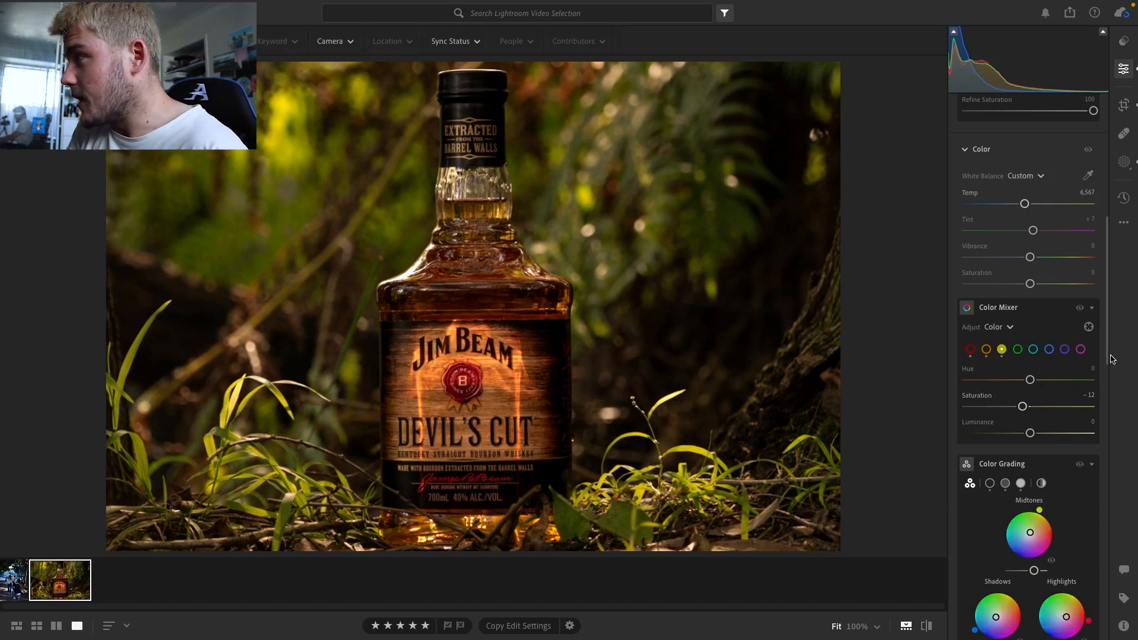
Shift the Highlights color grade to hue 11 with saturation 20, and raise its luminance to +56.
left_click_drag(1110, 360, 1110, 425)
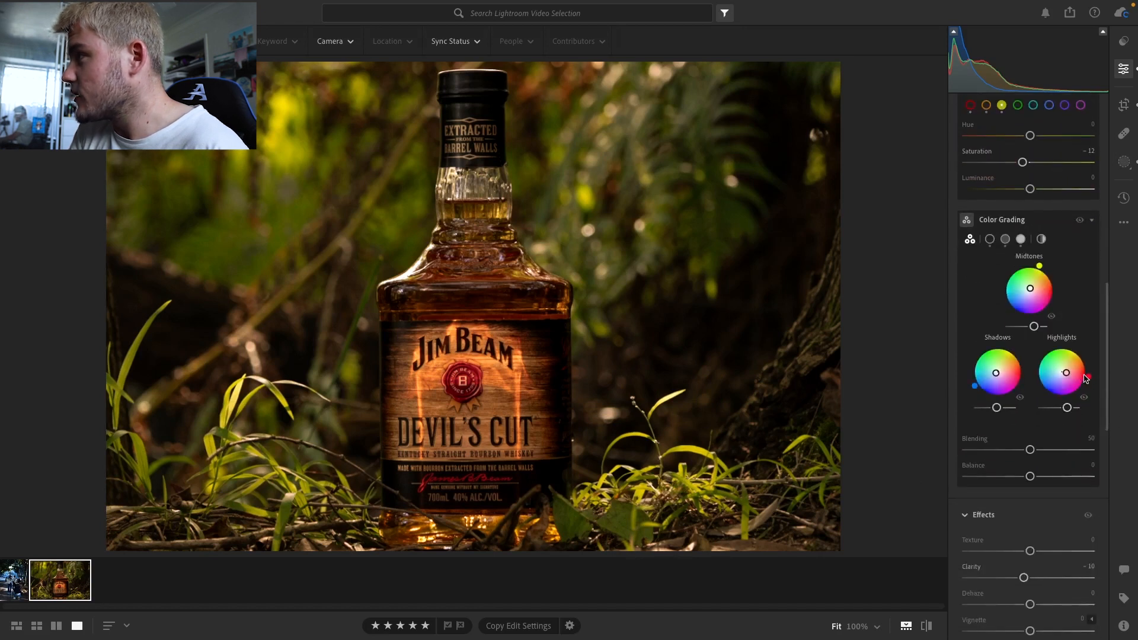
mouse_move(1086, 378)
left_mouse_down()
mouse_move(1088, 362)
mouse_move(1054, 350)
mouse_move(1031, 394)
mouse_move(1036, 362)
mouse_move(1087, 351)
mouse_move(1089, 367)
left_mouse_up()
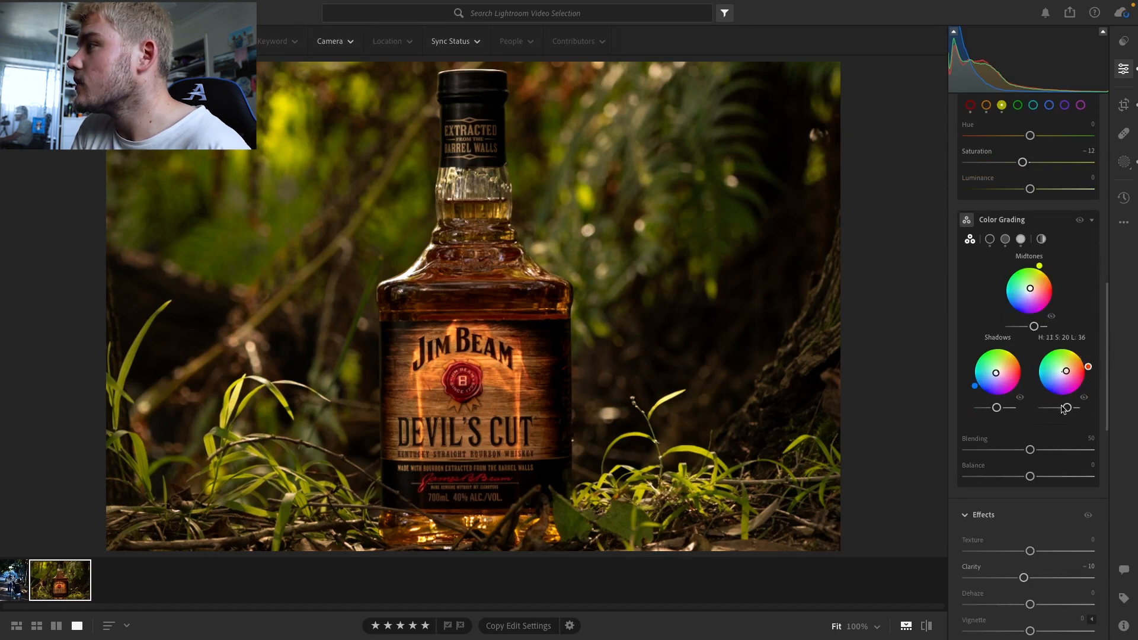
left_click_drag(1064, 409, 1071, 409)
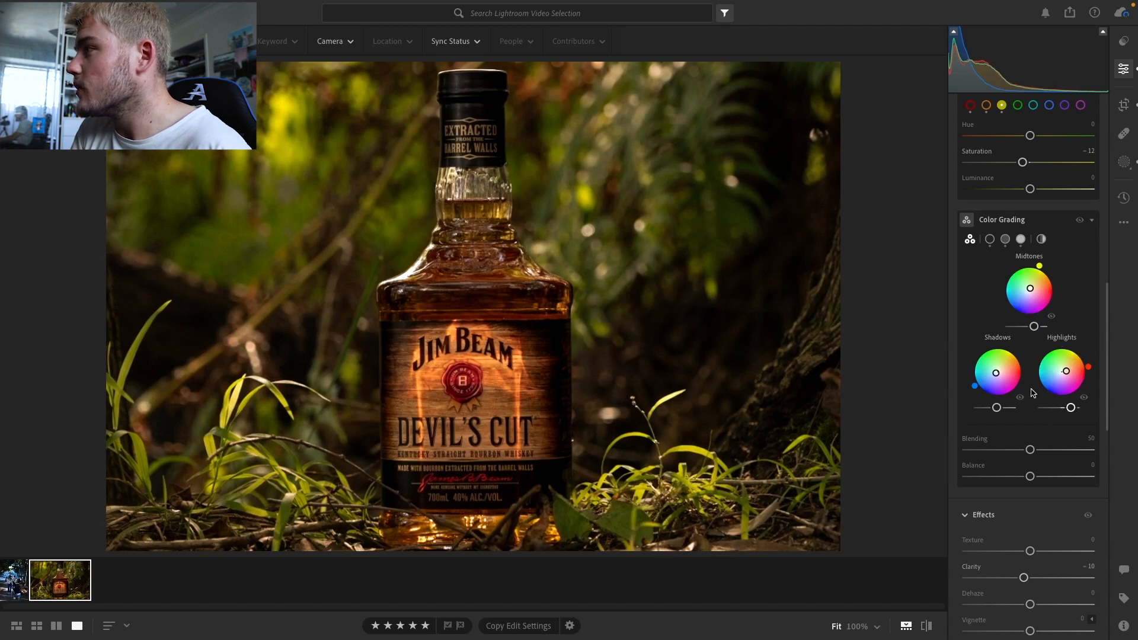
Try green and blue tints in the Shadows color grade, and reset the Shadows tint to neutral.
left_click_drag(980, 387, 982, 350)
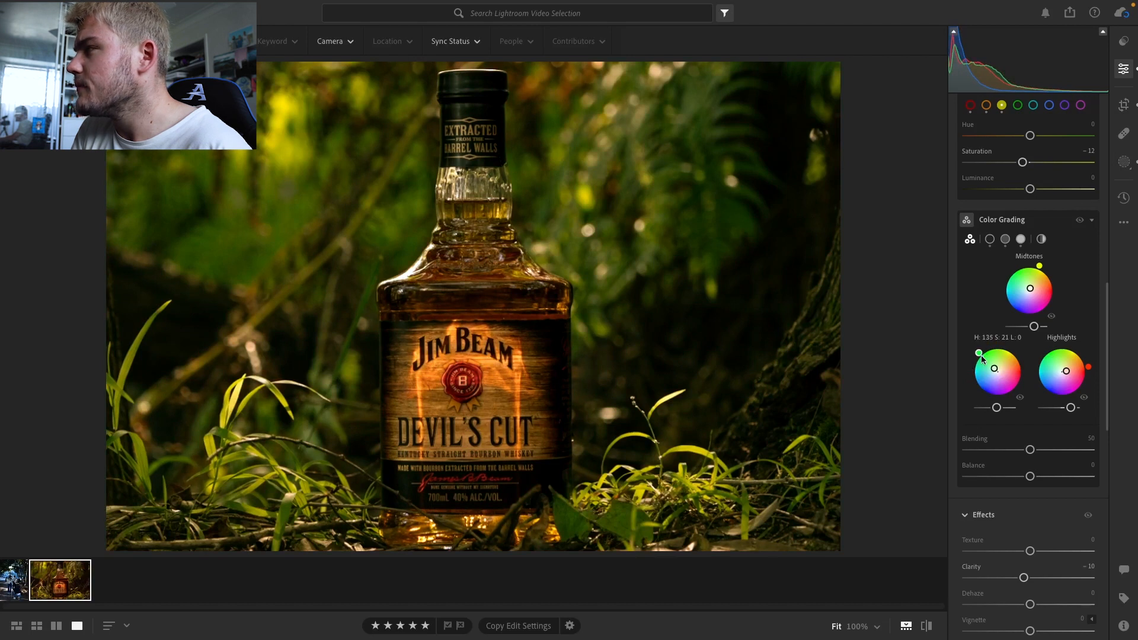
left_click_drag(979, 369, 986, 397)
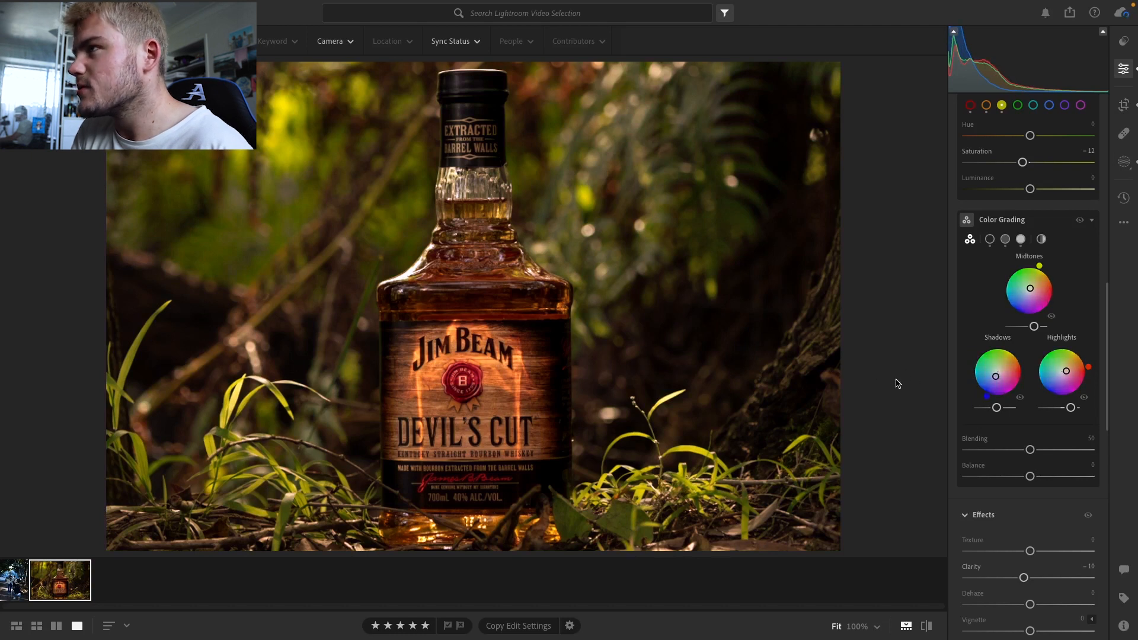
double_click(996, 380)
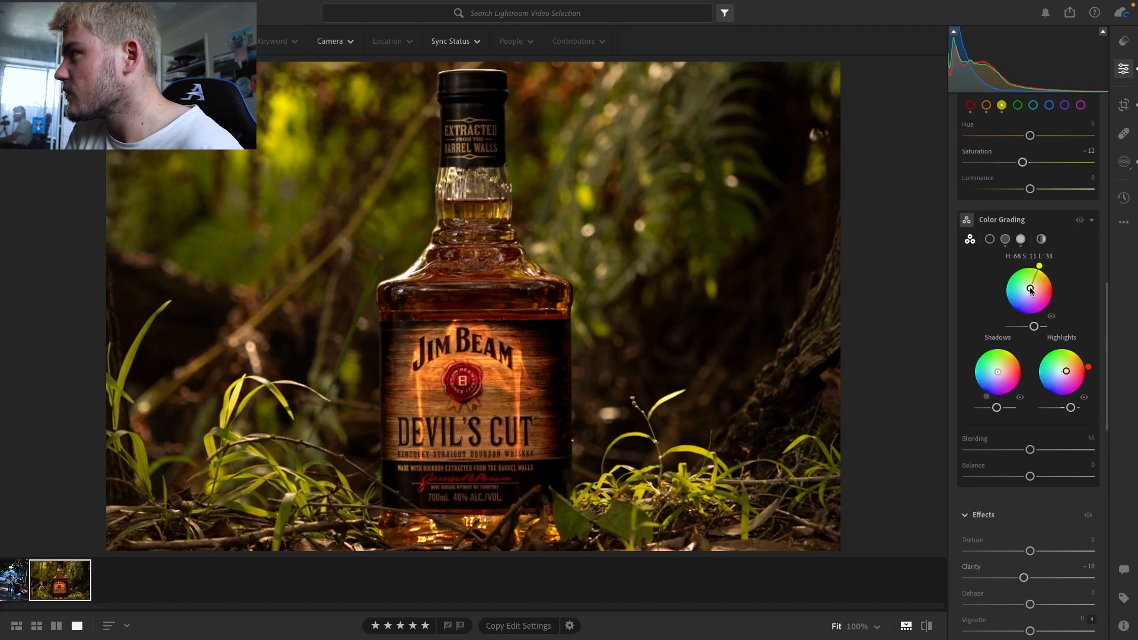
Shift the Midtones color grade from yellow to green and show the Highlights wheel on its own.
left_click_drag(1039, 267, 1027, 289)
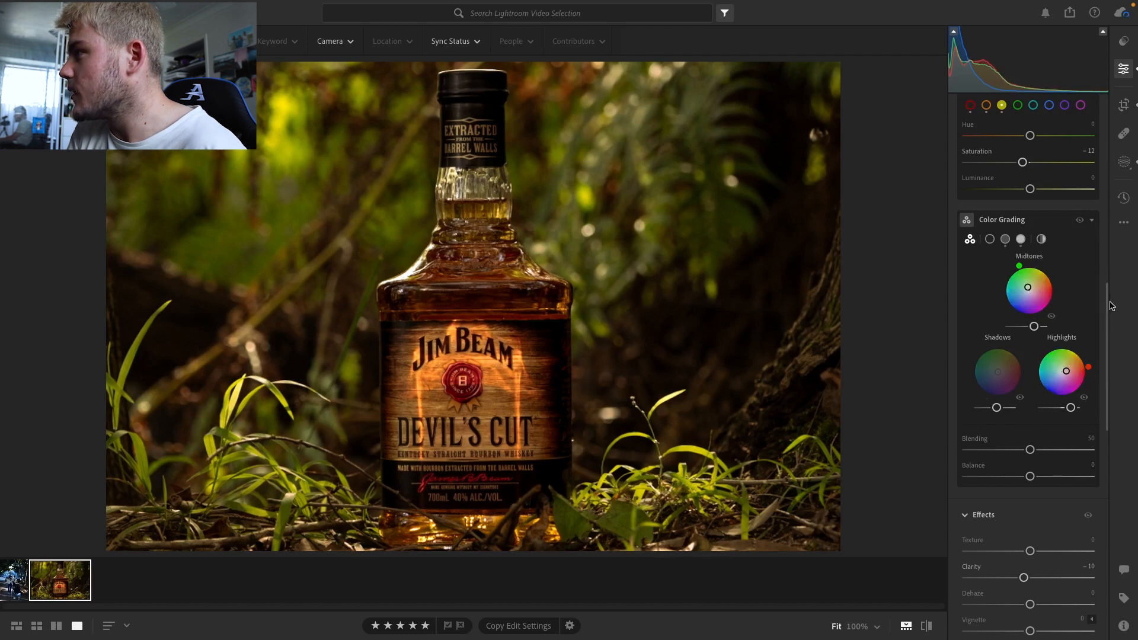
scroll(1031, 320, "up", 2)
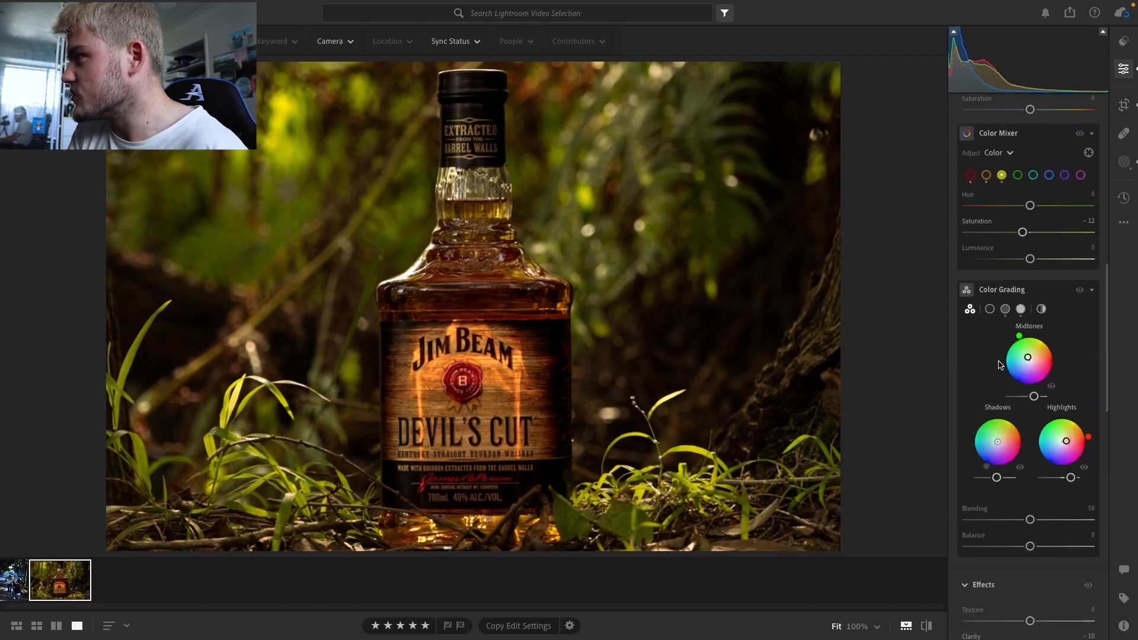
left_click(1020, 309)
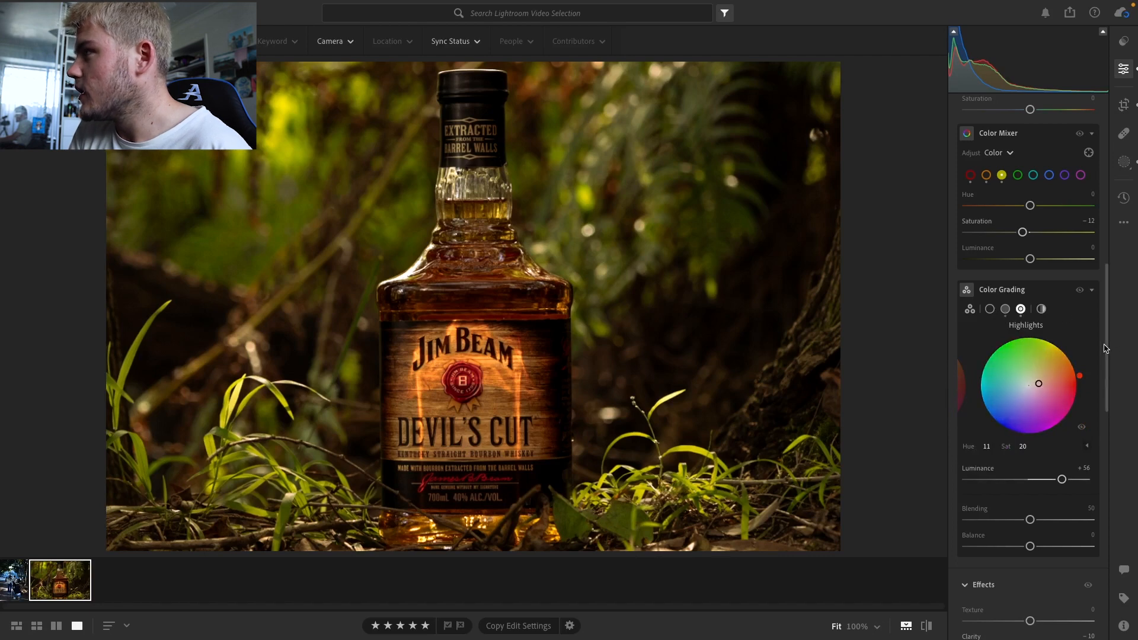
left_click_drag(1104, 348, 1105, 177)
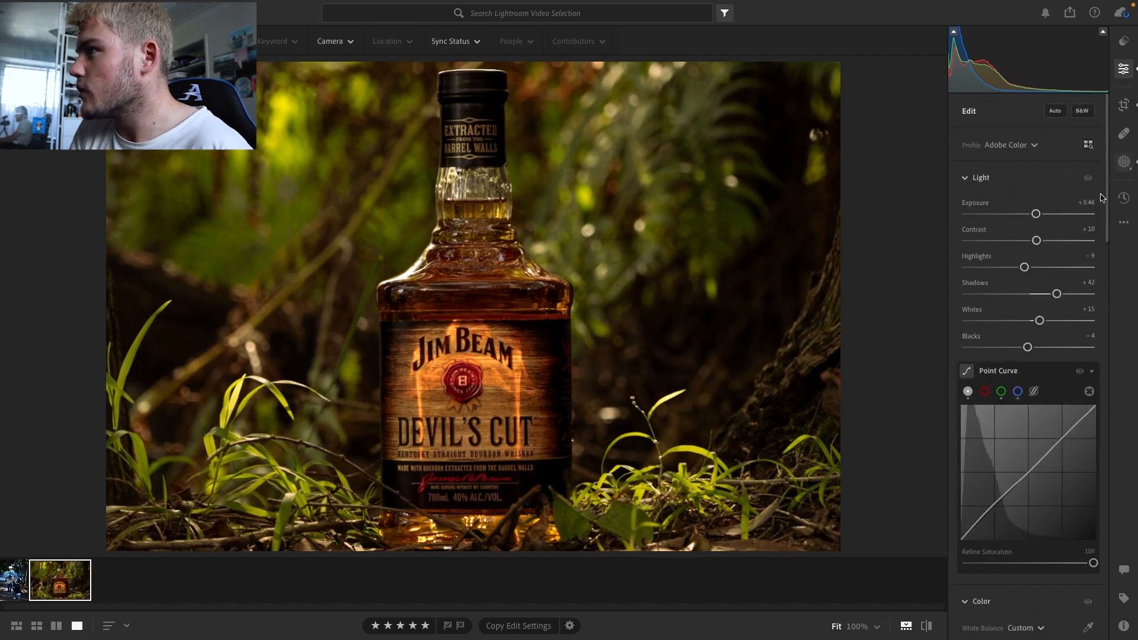
Create a new mask that covers the background behind the whiskey bottle.
left_click(1123, 161)
left_click(1031, 154)
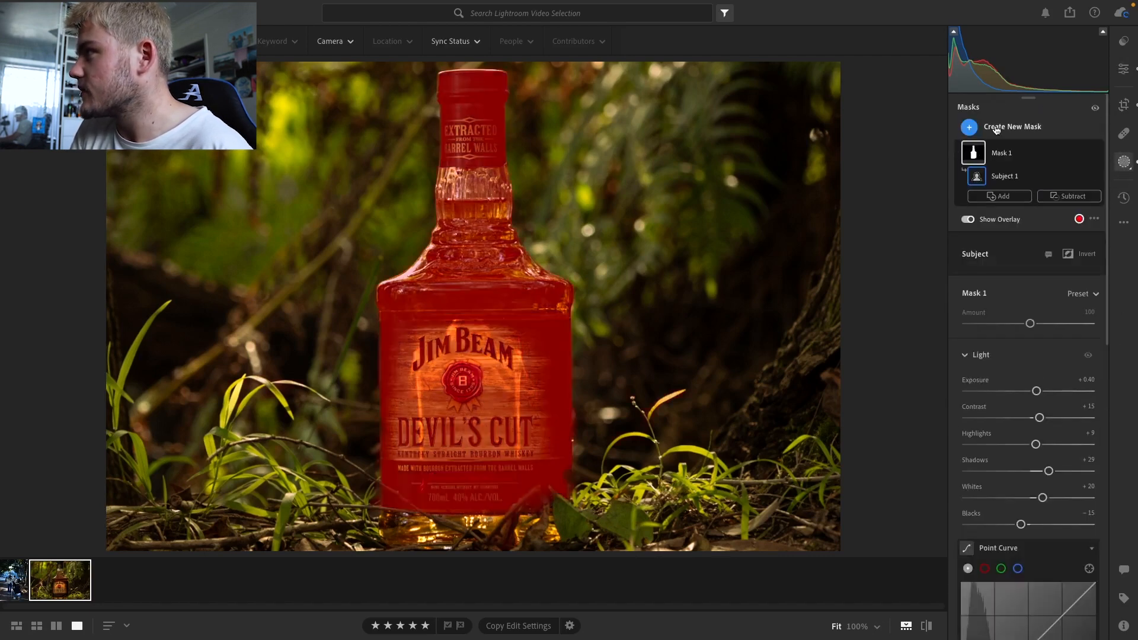
left_click(996, 129)
left_click(1087, 159)
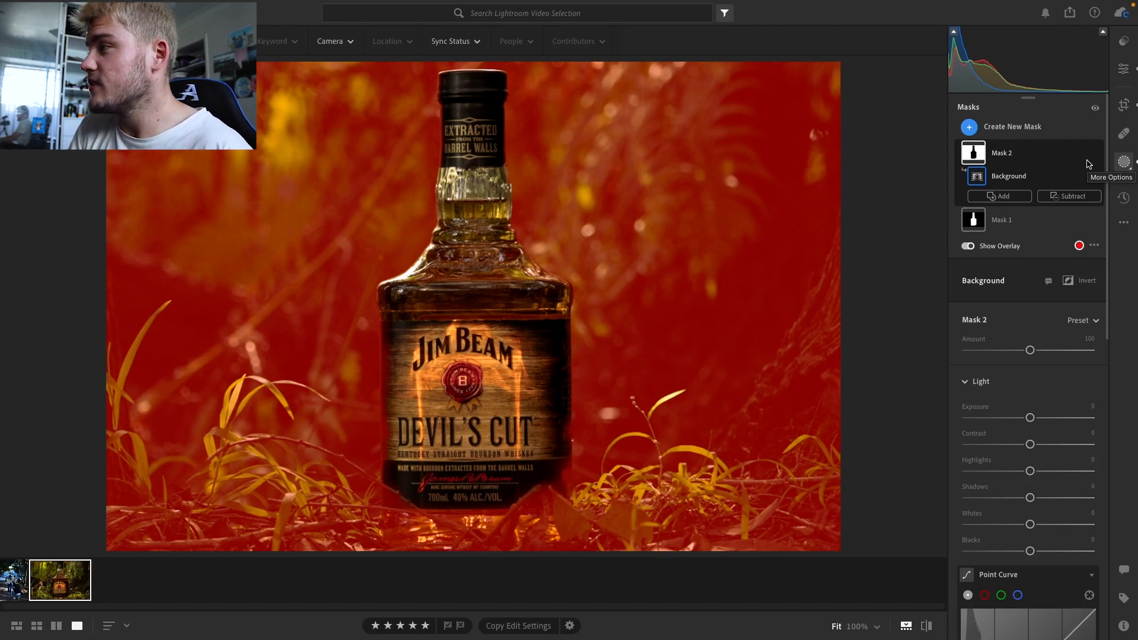
Lower the background mask's saturation to -17 and return to the general photo edit settings.
scroll(1114, 285, "down", 3)
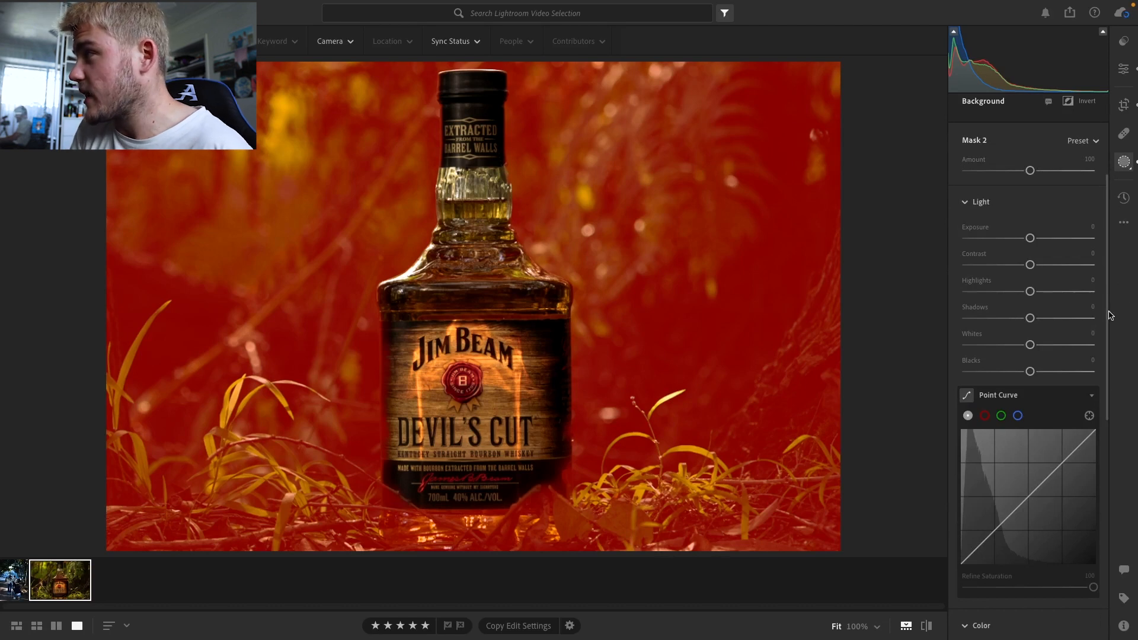
scroll(1088, 450, "down", 5)
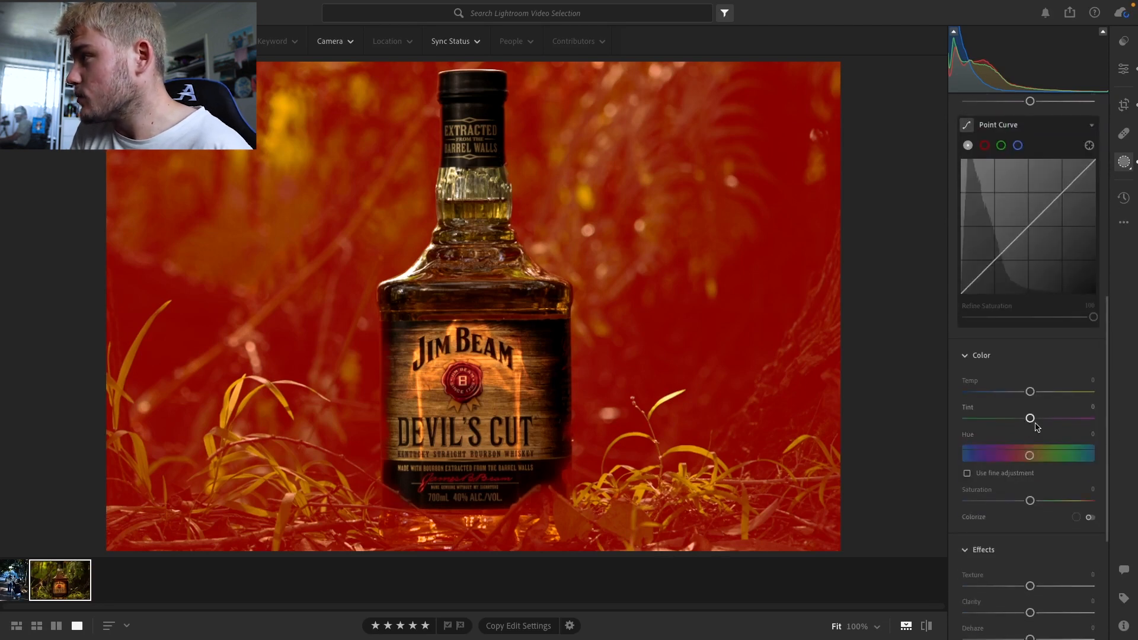
scroll(1102, 443, "down", 2)
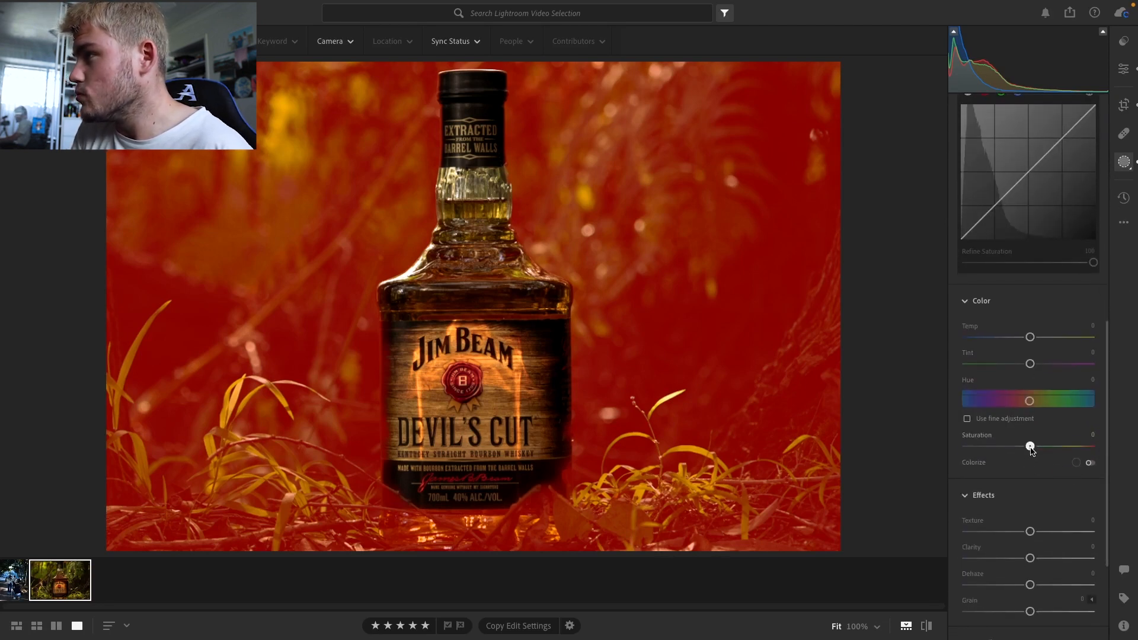
mouse_move(1029, 445)
left_mouse_down()
mouse_move(1009, 447)
mouse_move(1050, 446)
mouse_move(1019, 441)
left_mouse_up()
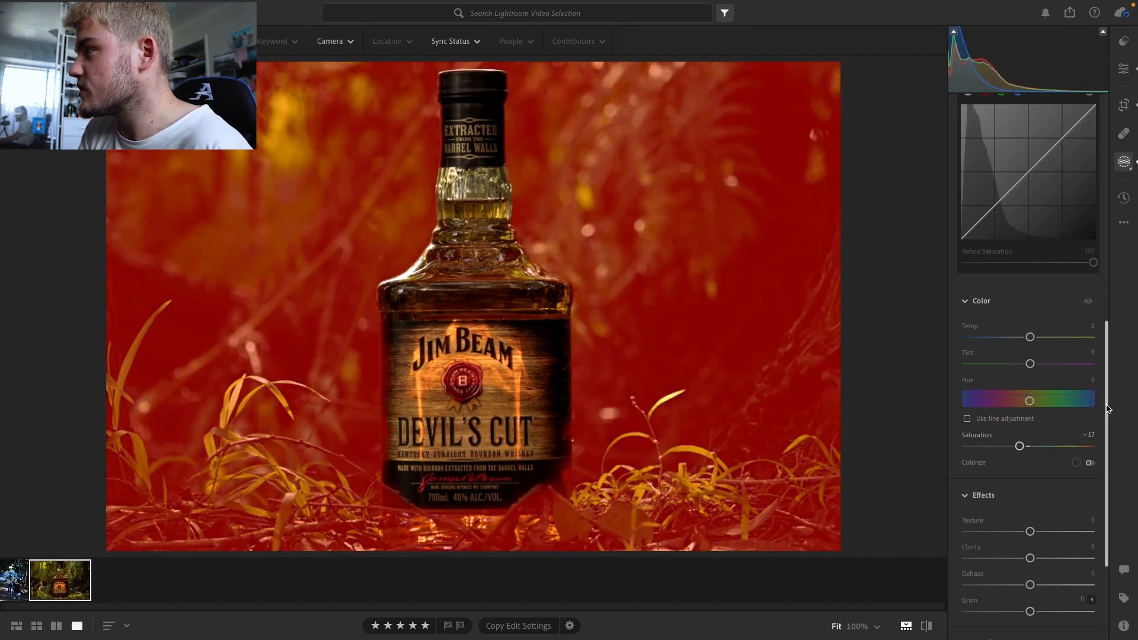
left_click_drag(1107, 409, 1117, 72)
left_click(1119, 70)
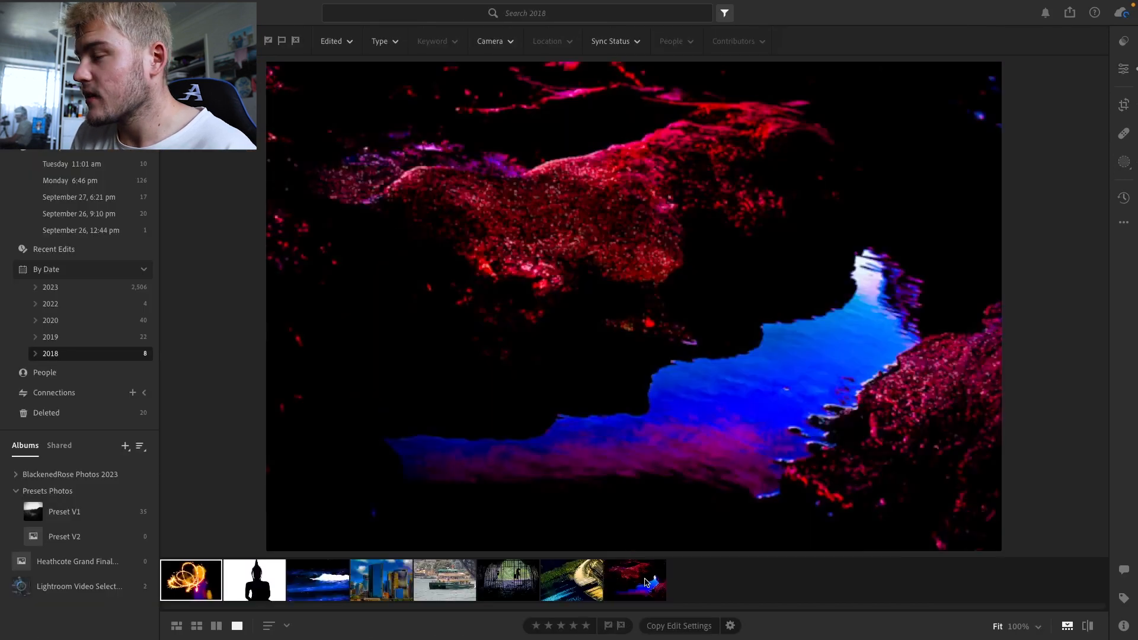
Open the red and blue rock pool photo from 2018 for editing, and reset its vibrance and saturation to 0.
left_click(645, 582)
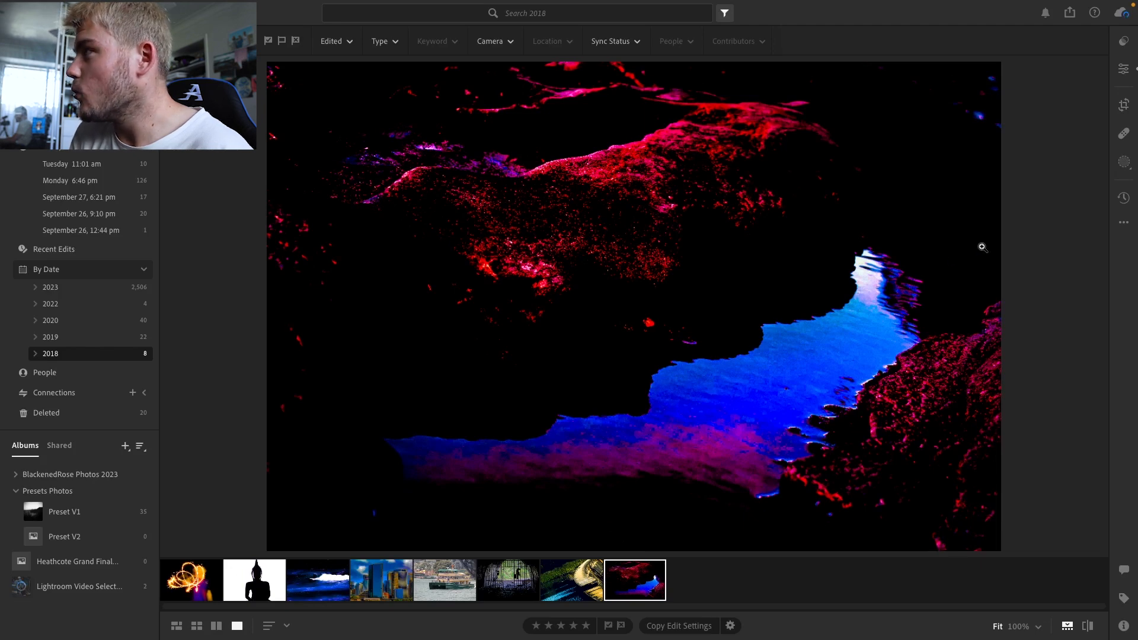
left_click(1124, 72)
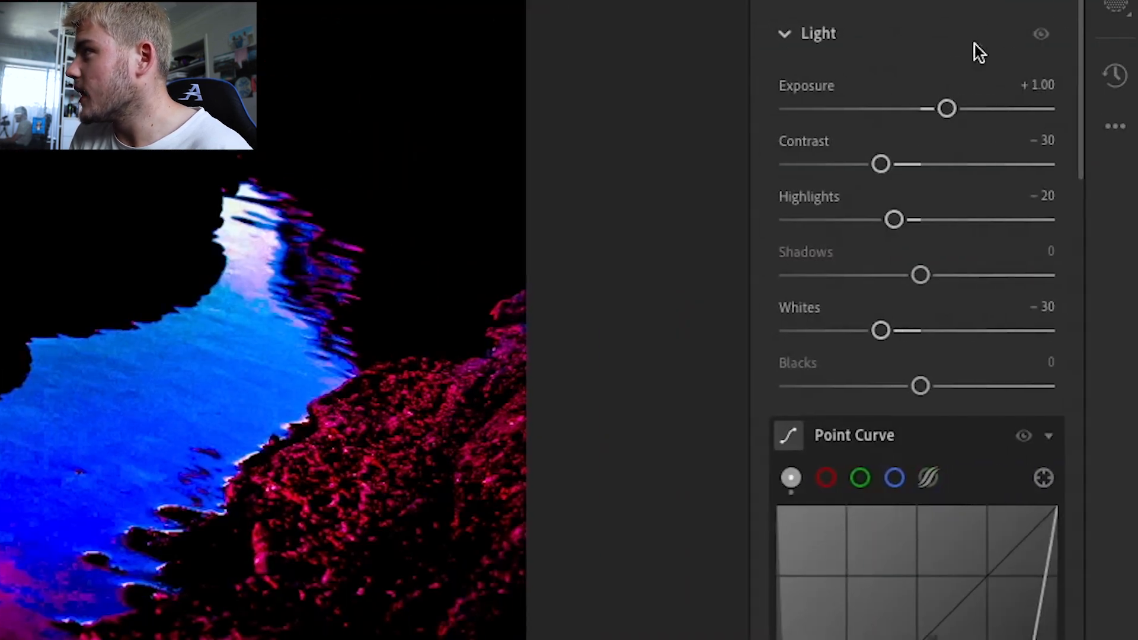
scroll(962, 249, "down", 12)
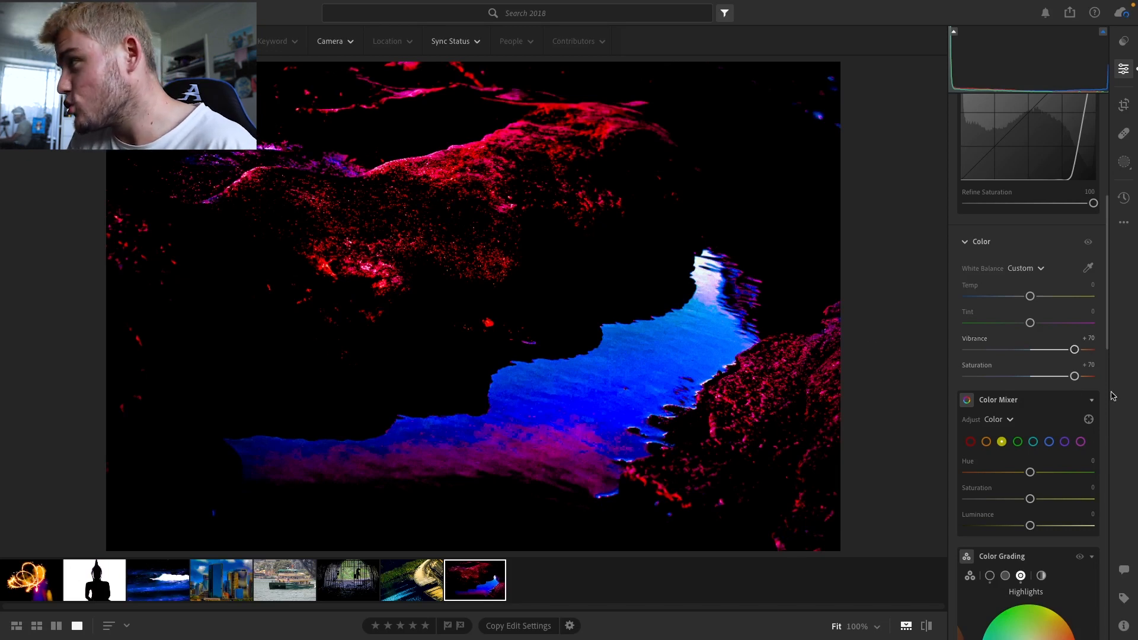
double_click(1074, 349)
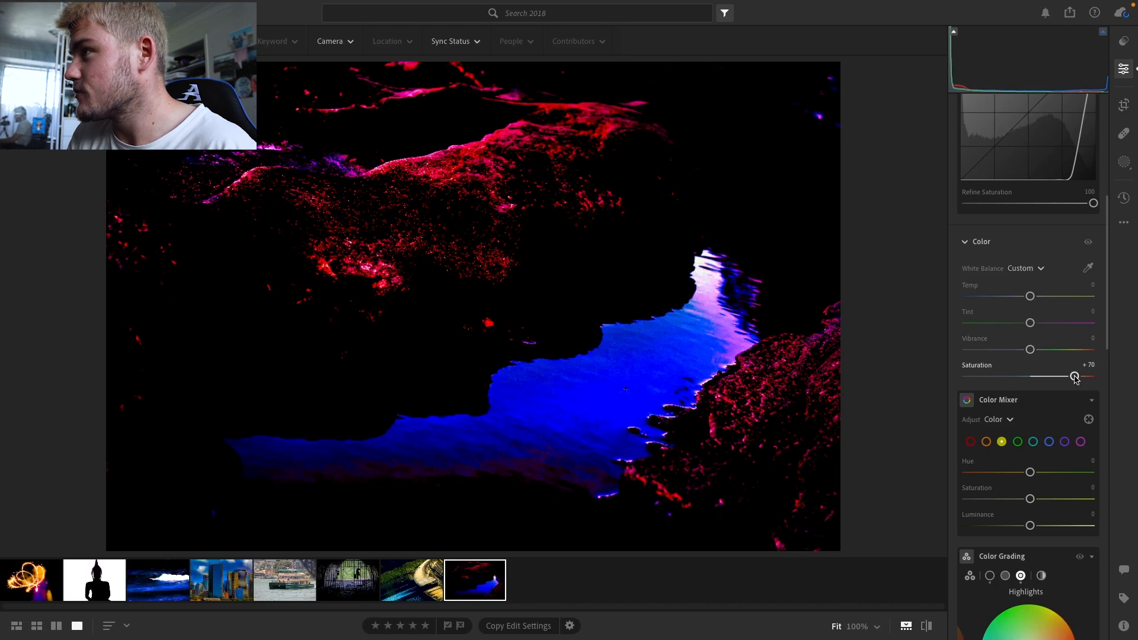
double_click(1074, 377)
Clear the red tint from the Highlights color grade, and reset Blending to 50 and Balance to 0.
left_click_drag(1107, 345, 1108, 372)
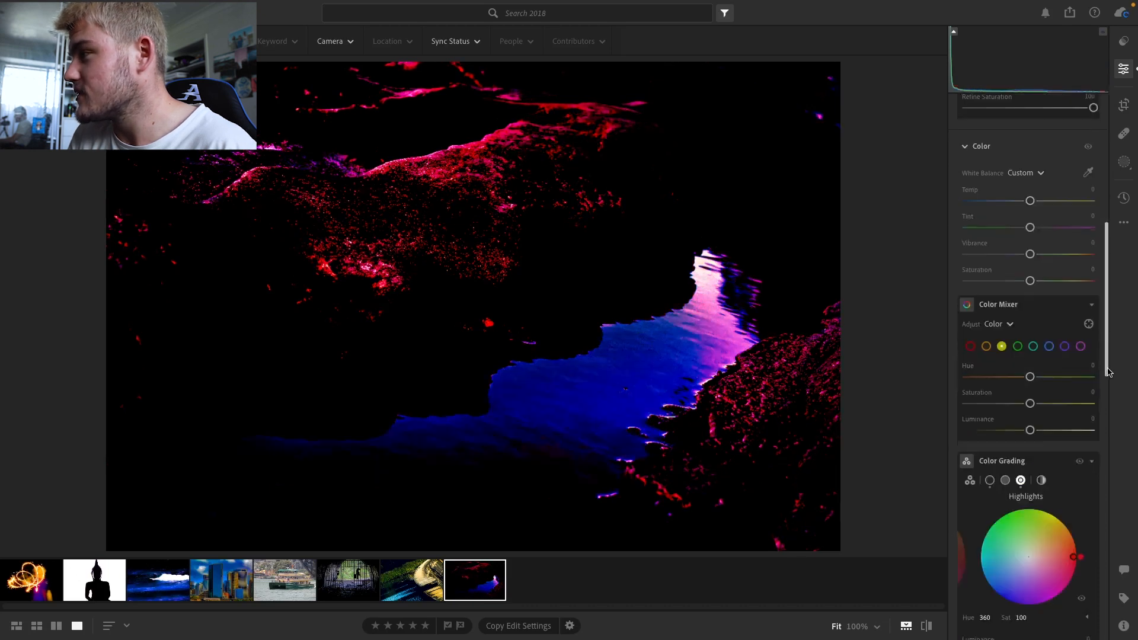
scroll(1075, 404, "down", 3)
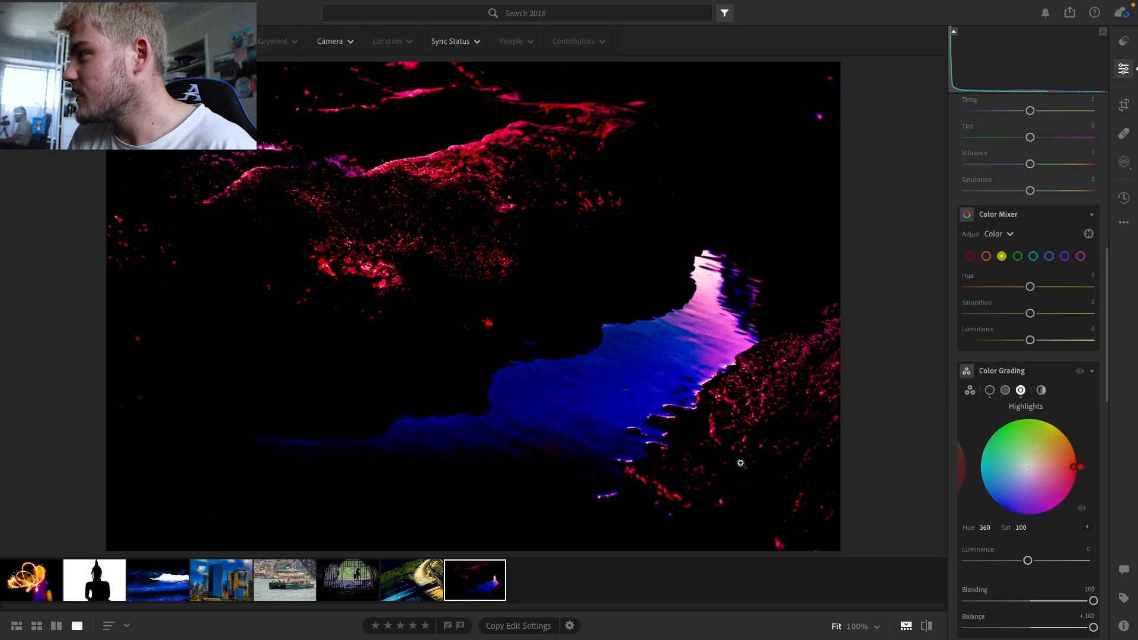
left_click(967, 393)
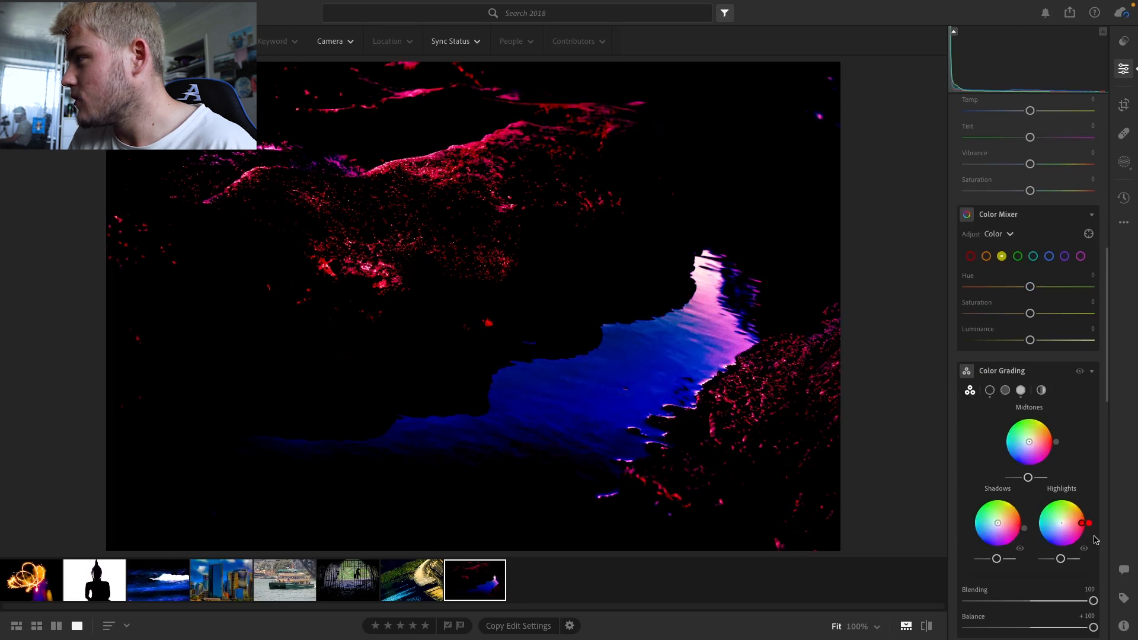
double_click(1079, 524)
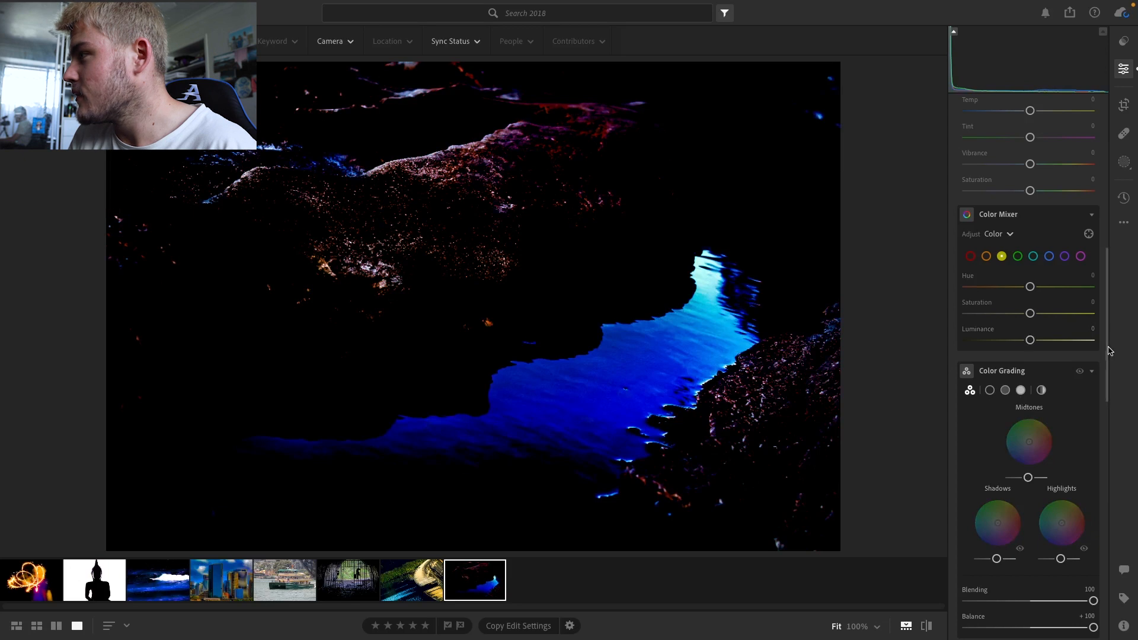
left_click_drag(1107, 397, 1106, 457)
double_click(1093, 394)
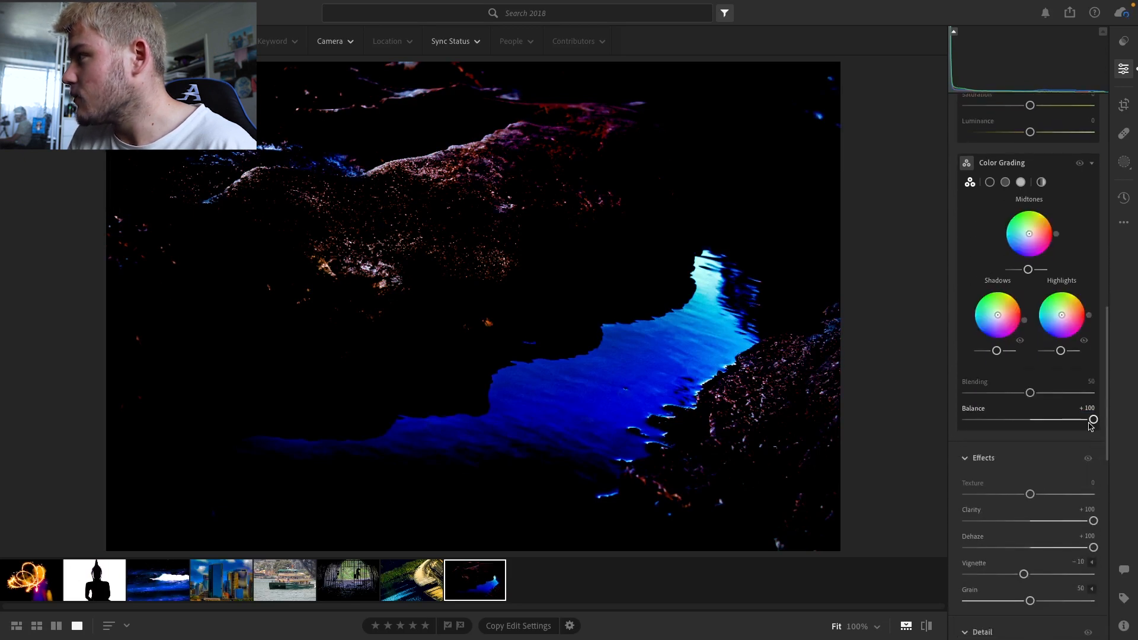
double_click(1093, 419)
Reset the photo's Dehaze, Clarity and Grain effects to 0.
left_click_drag(1107, 419, 1107, 468)
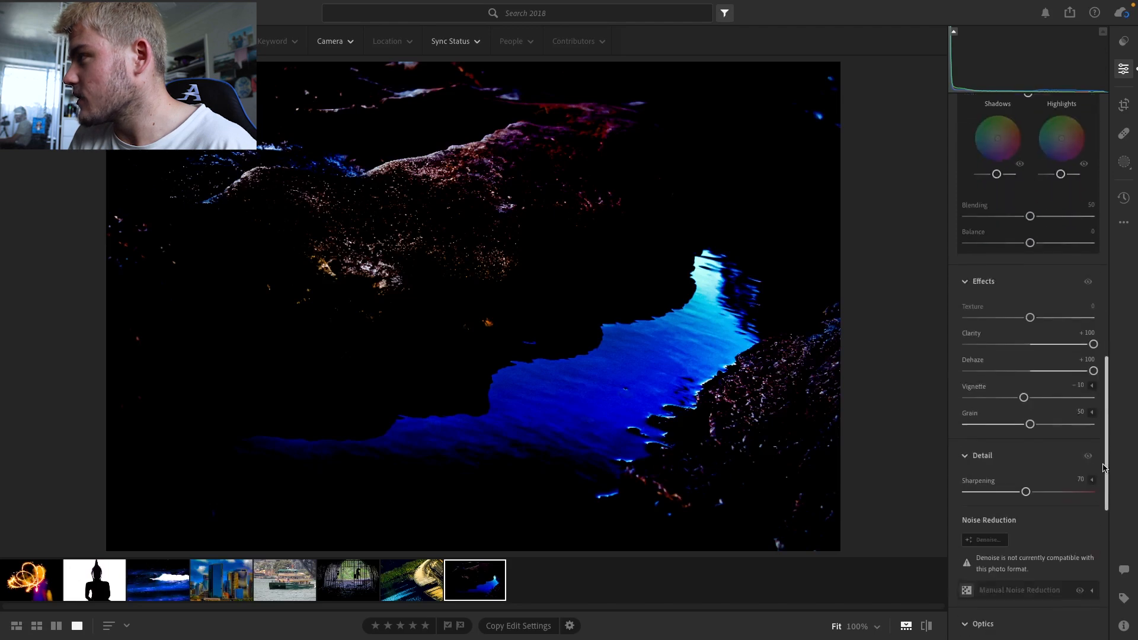
double_click(1092, 370)
double_click(1094, 343)
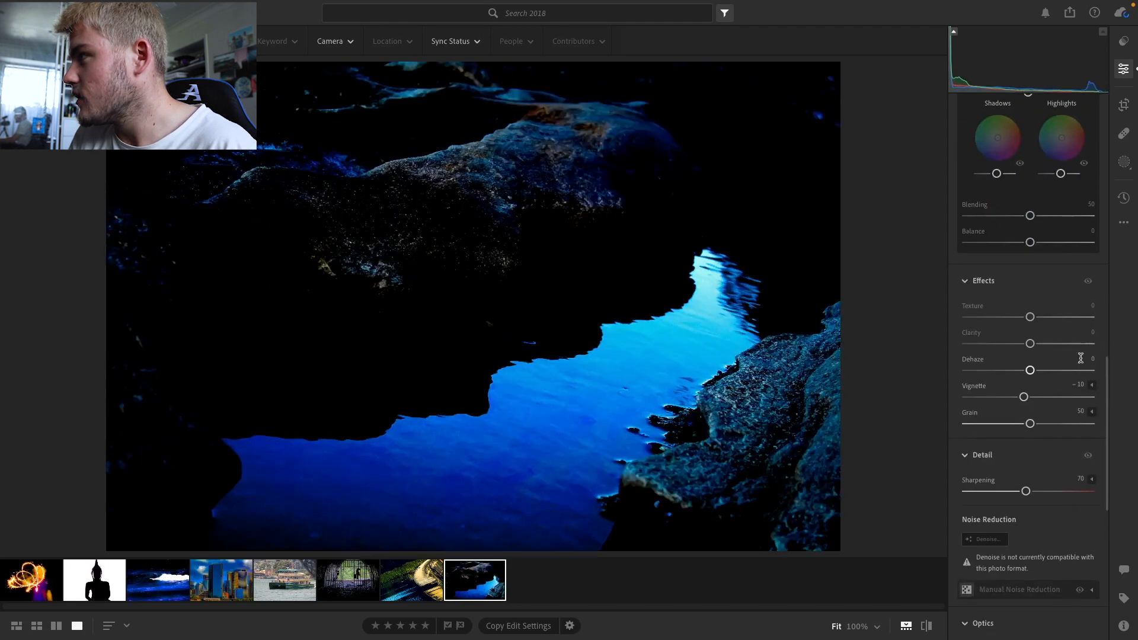
double_click(1030, 424)
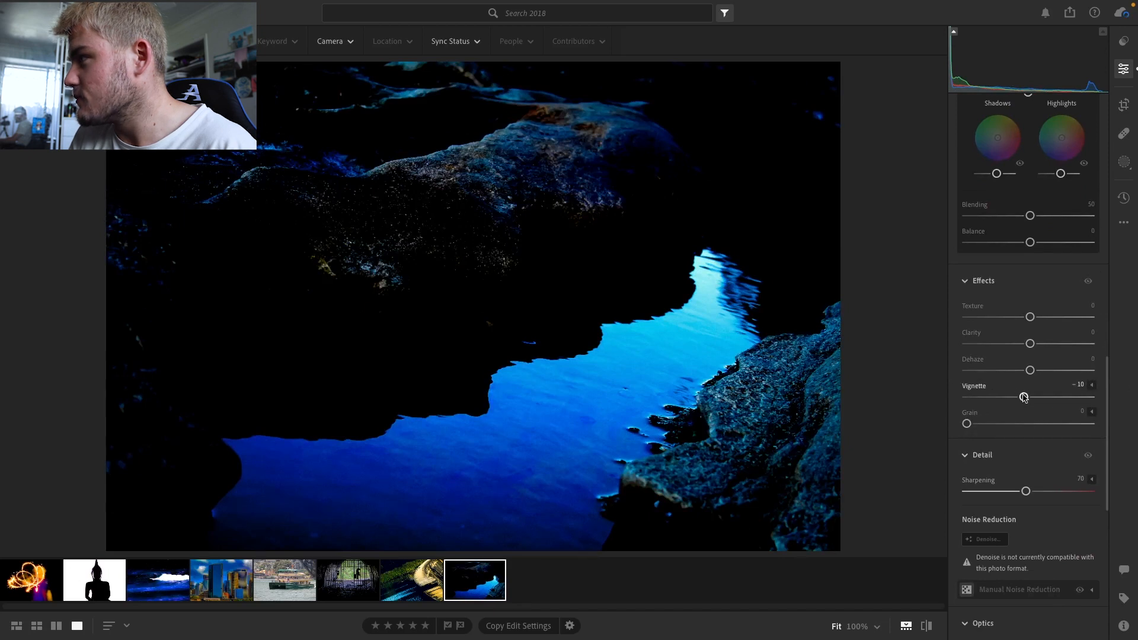
Lower the exposure to +0.38 and reset the point curve to a straight line, comparing the result with the original photo.
left_click_drag(1103, 403, 1133, 82)
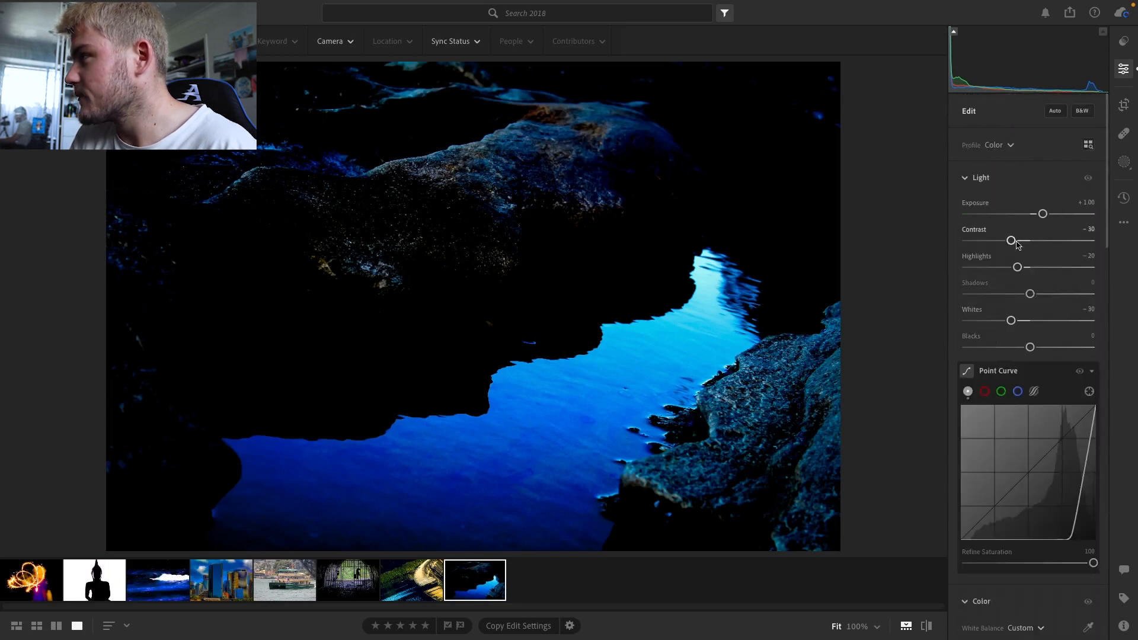
left_click(1033, 215)
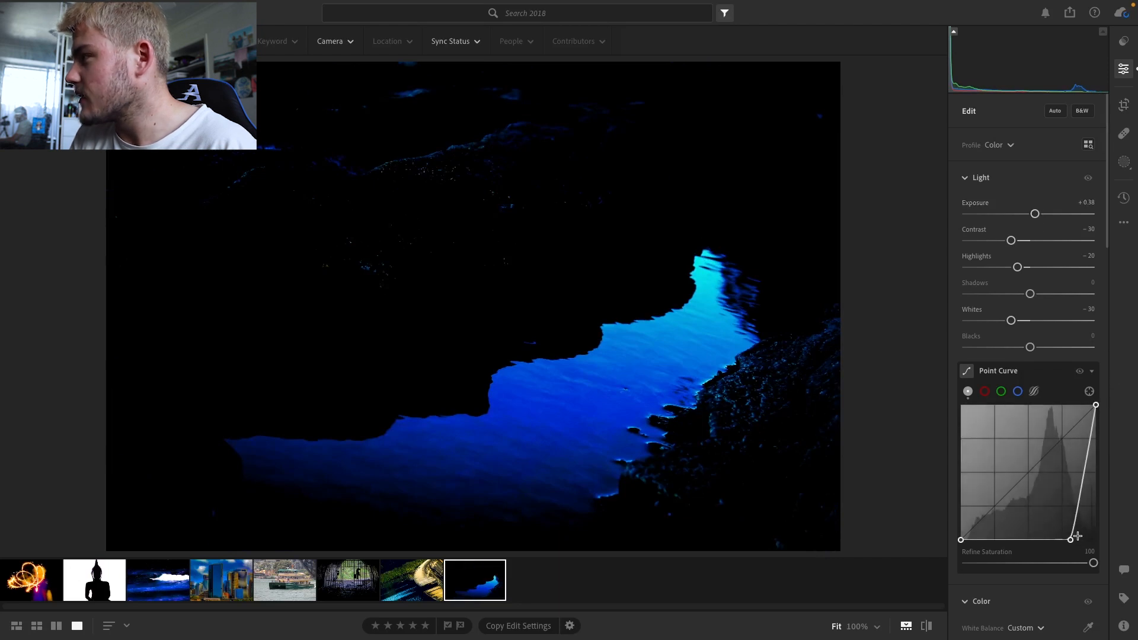
double_click(1072, 539)
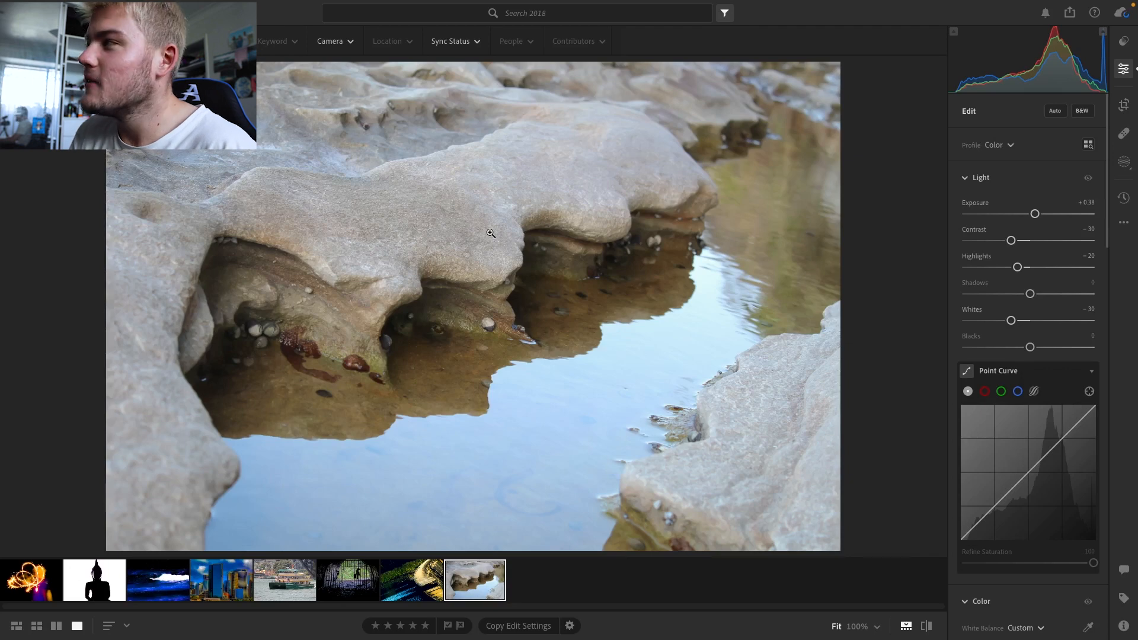
left_click(926, 626)
left_click(926, 626)
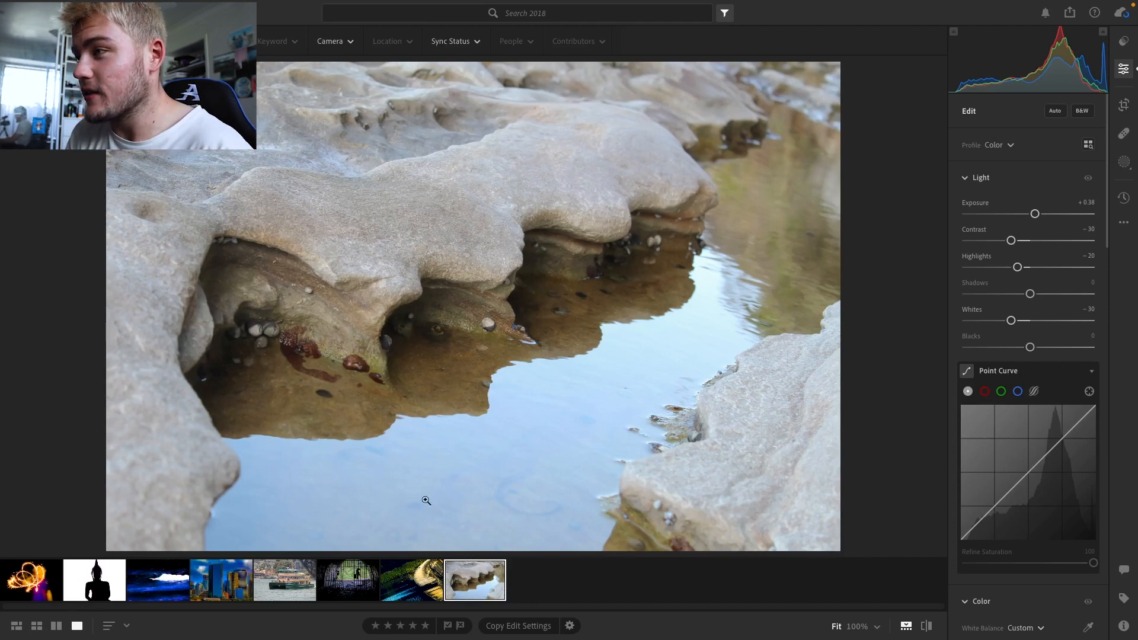
Switch to the Lightroom Video Selection album and show the park fountain photo on its own after viewing the bottle photo.
left_click(36, 624)
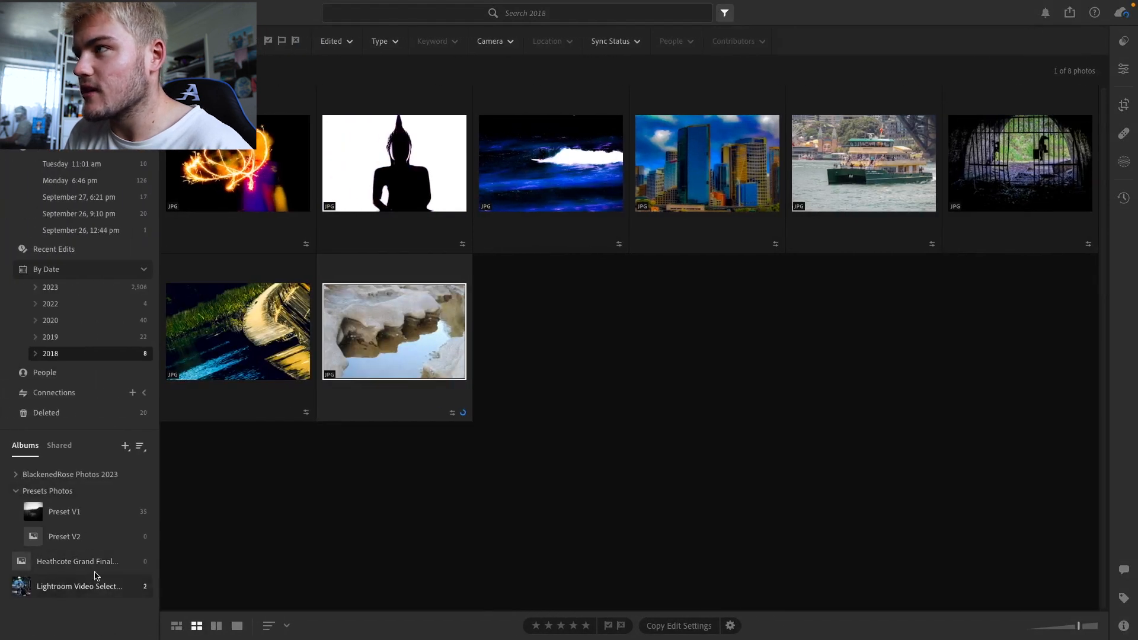
left_click(36, 586)
key("d")
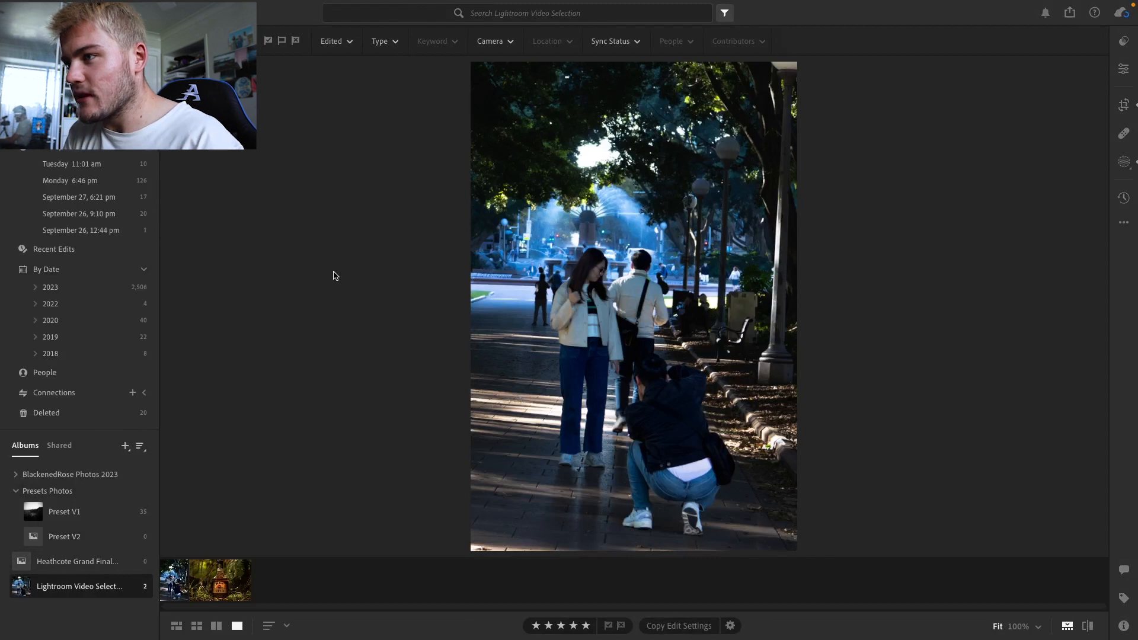
left_click(227, 580)
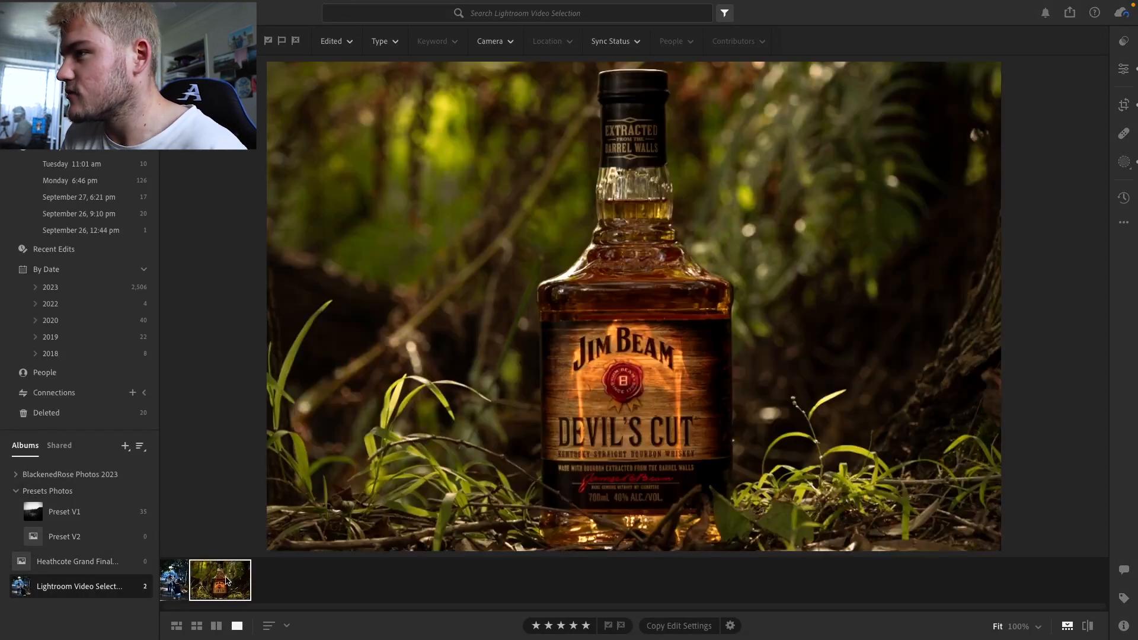
left_click(184, 576)
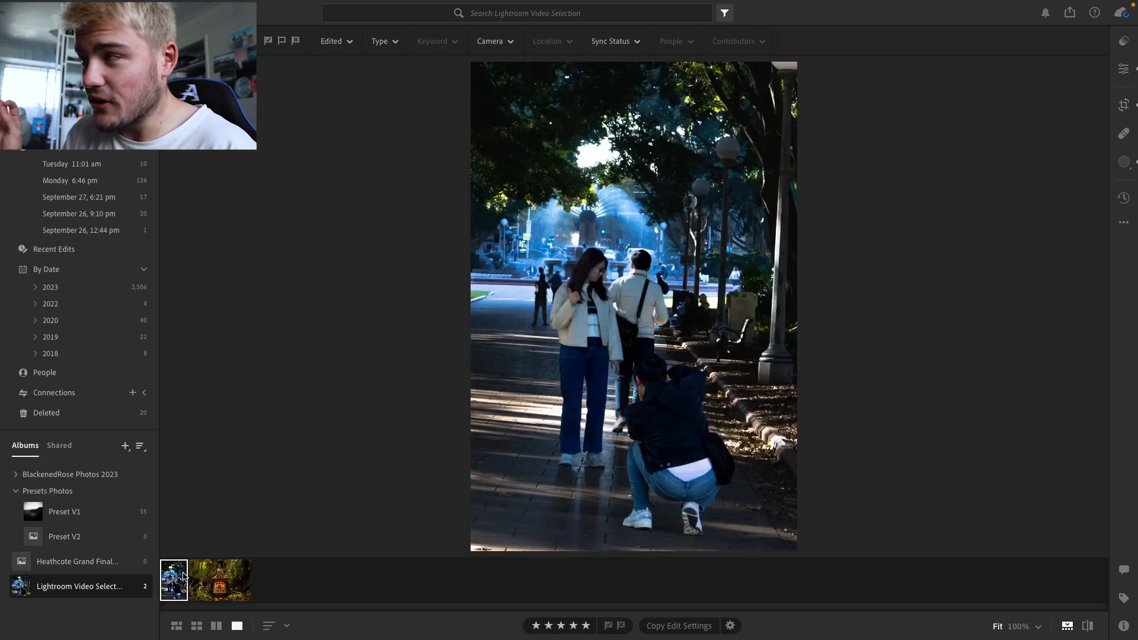
Examine the fountain spray and the people around it at 100% zoom, and return to the fitted view.
left_click(555, 217)
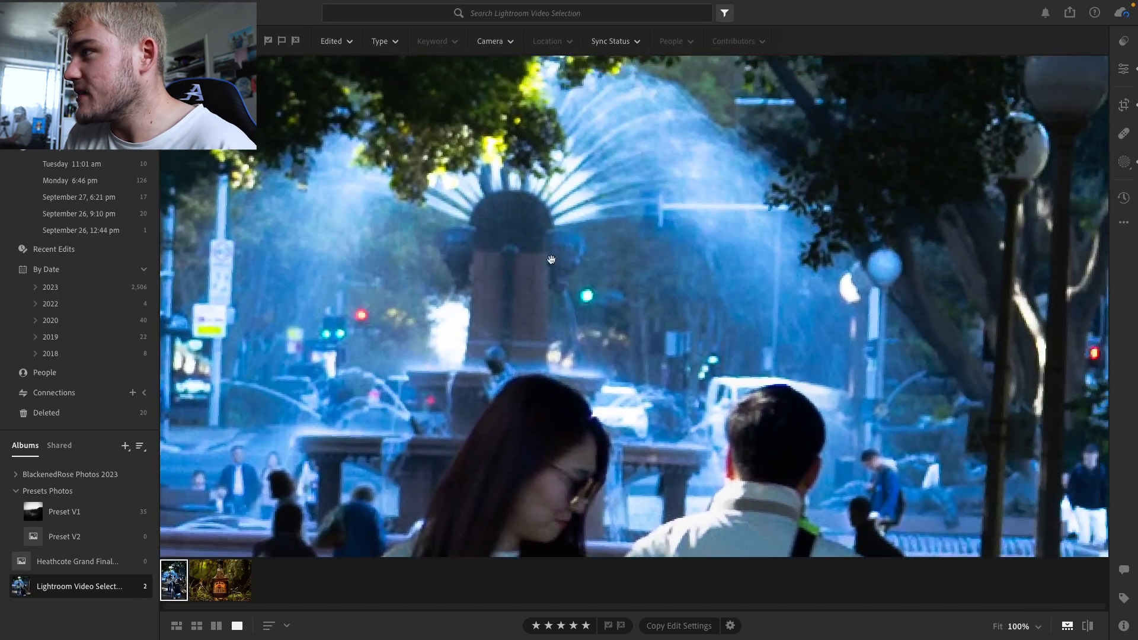
left_click_drag(628, 288, 534, 171)
left_click_drag(620, 202, 410, 239)
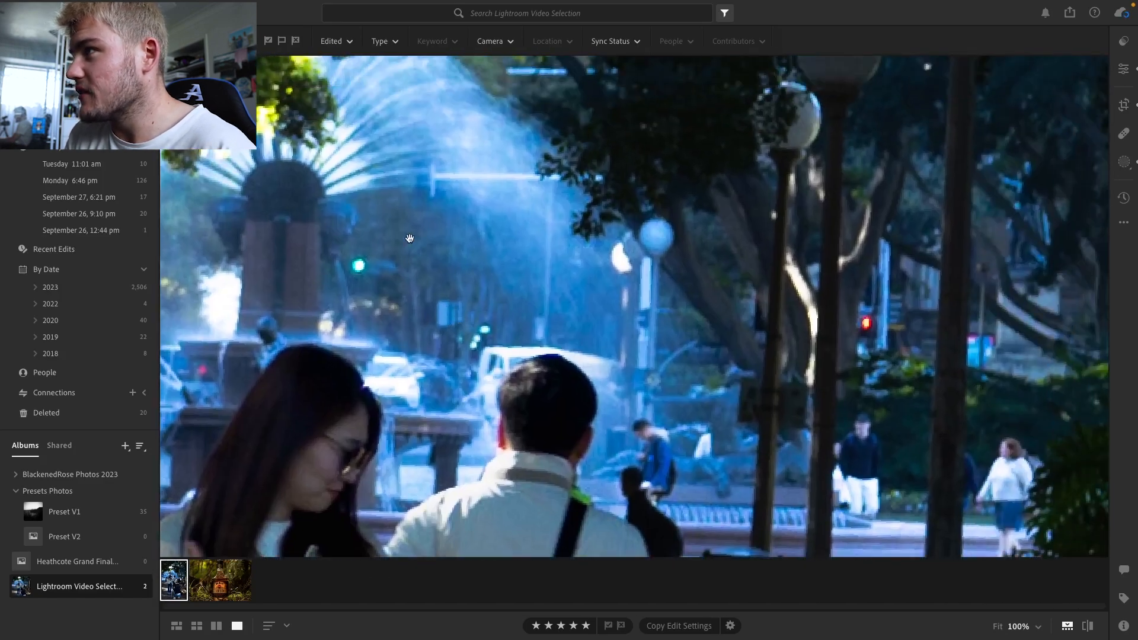
left_click(409, 239)
Lower the blue saturation to -41 in the fountain photo's Color Mixer and check the spray at 100% zoom.
left_click(1123, 68)
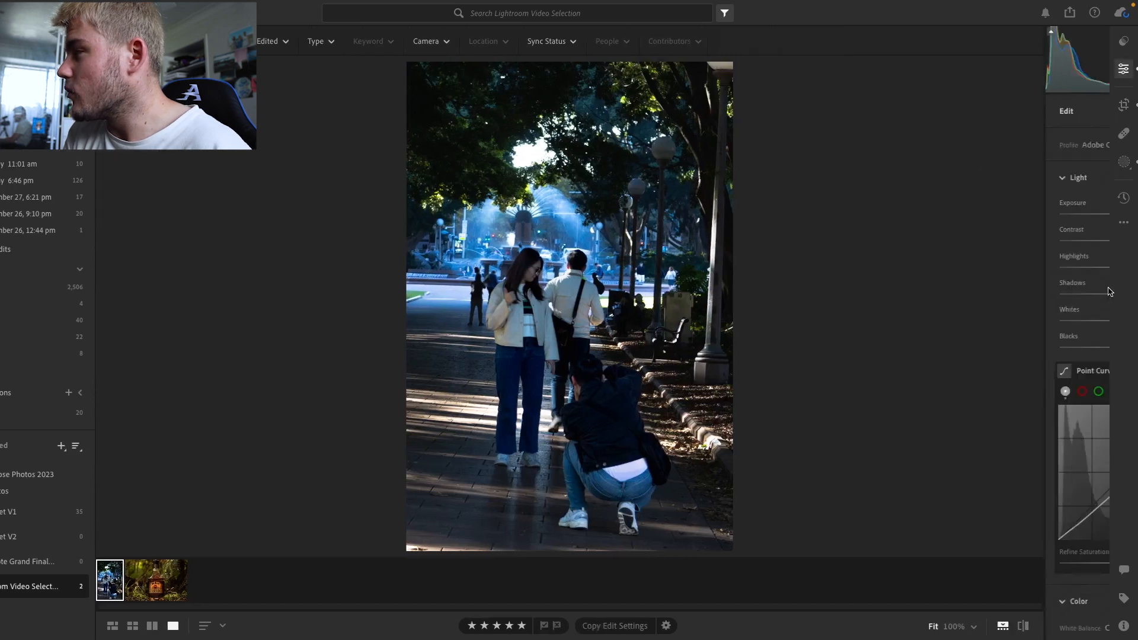
scroll(1020, 363, "down", 6)
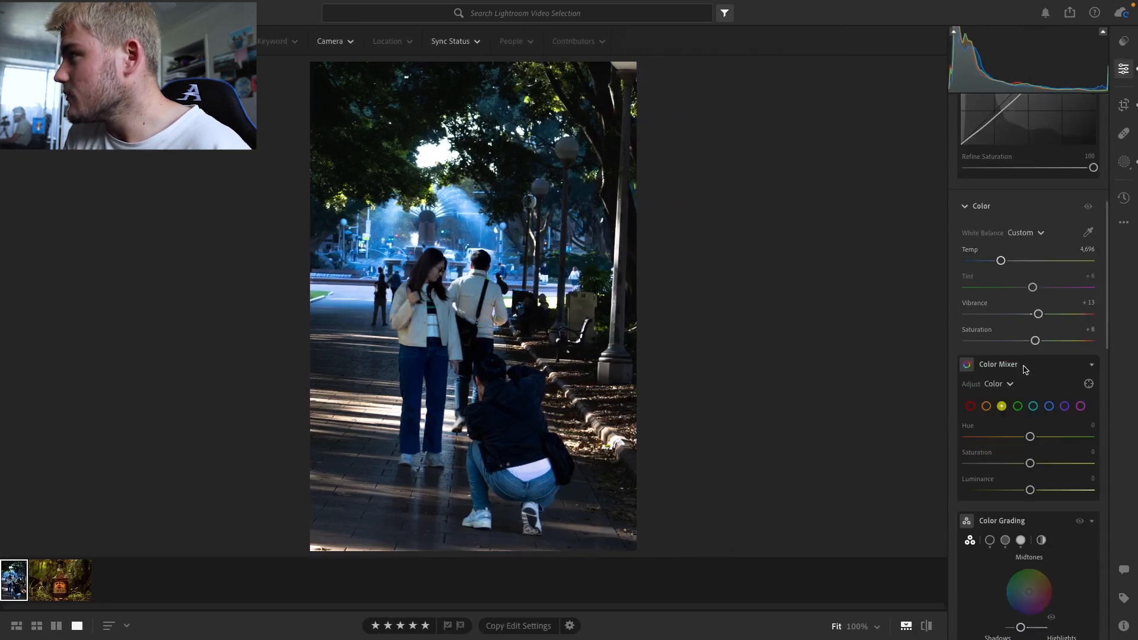
left_click(1047, 358)
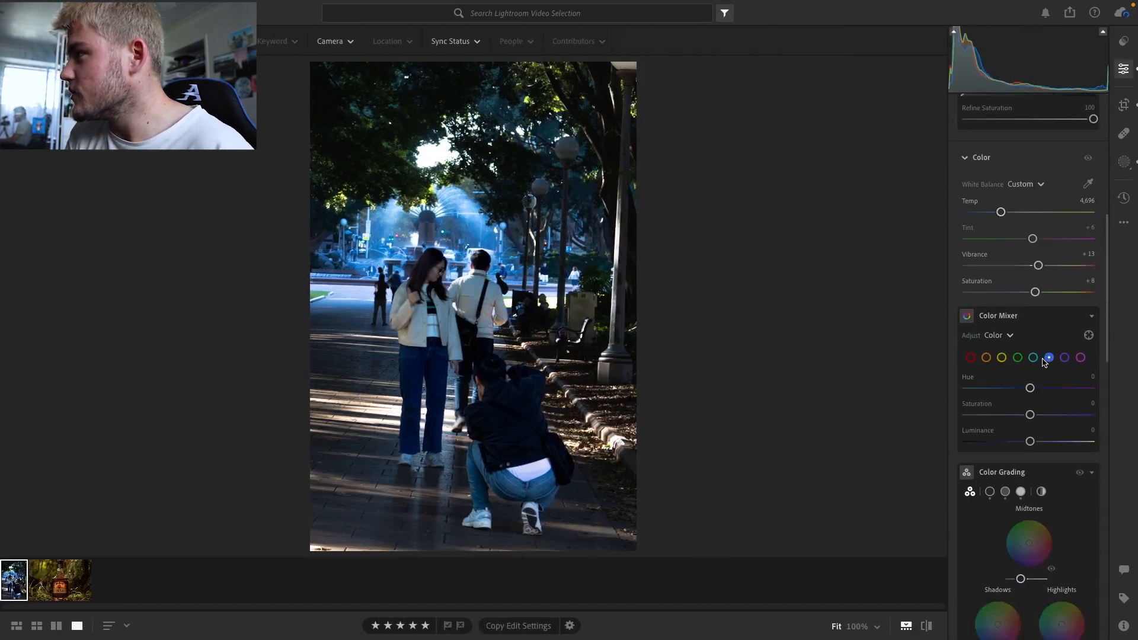
left_click_drag(1029, 415, 1011, 413)
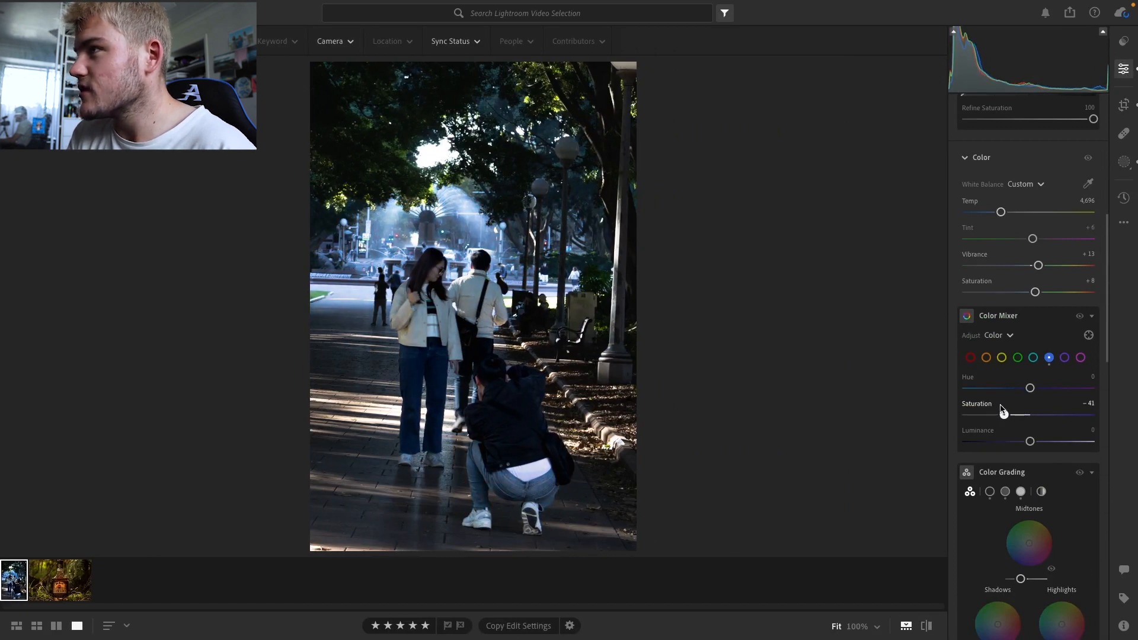
left_click(382, 230)
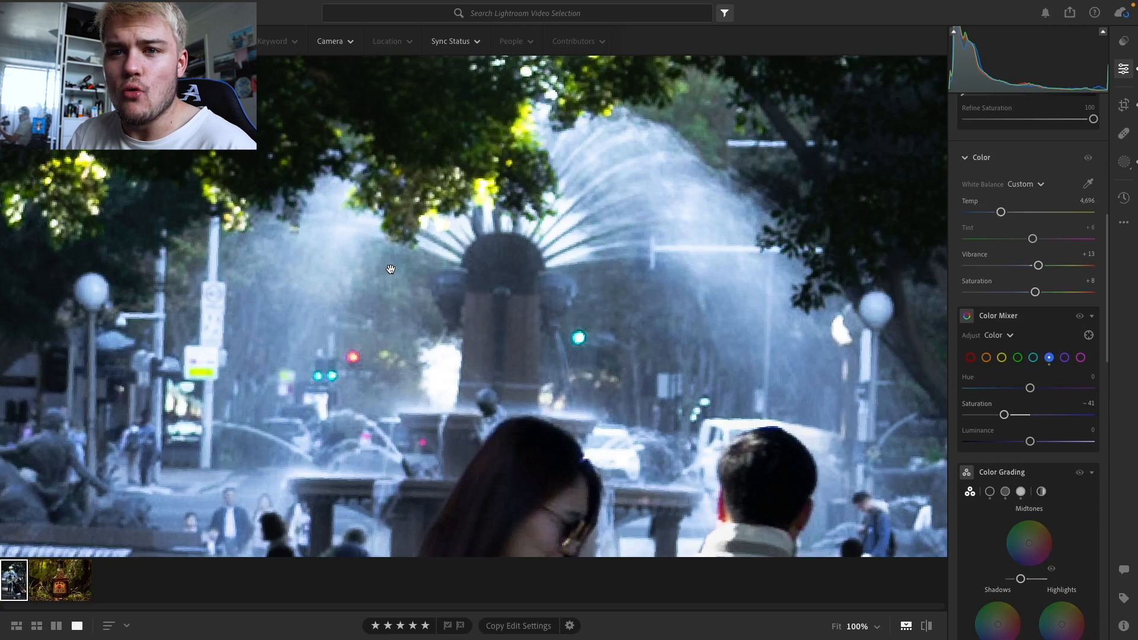
left_click(390, 269)
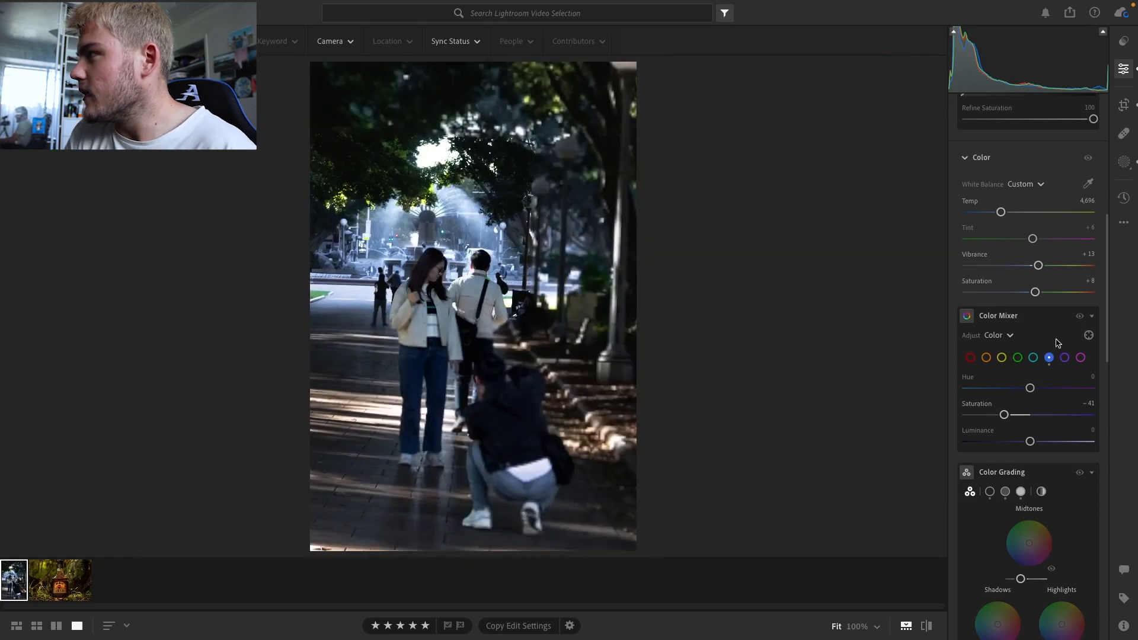
Lower the aqua saturation to -27 in the fountain photo's Color Mixer.
left_click(1033, 358)
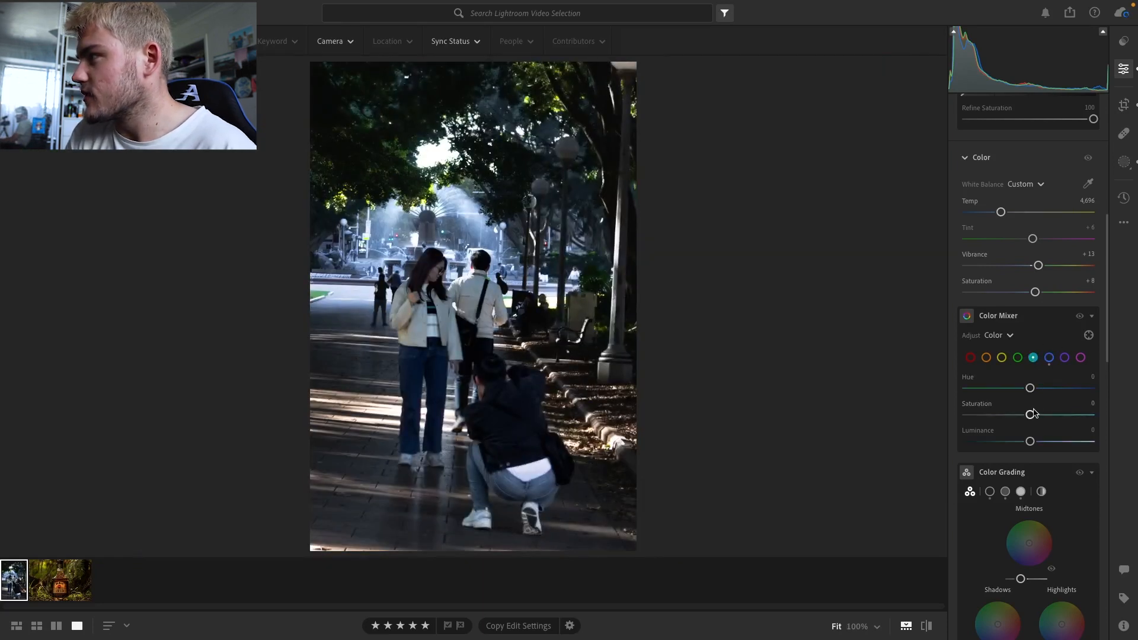
left_click_drag(1030, 415, 1013, 415)
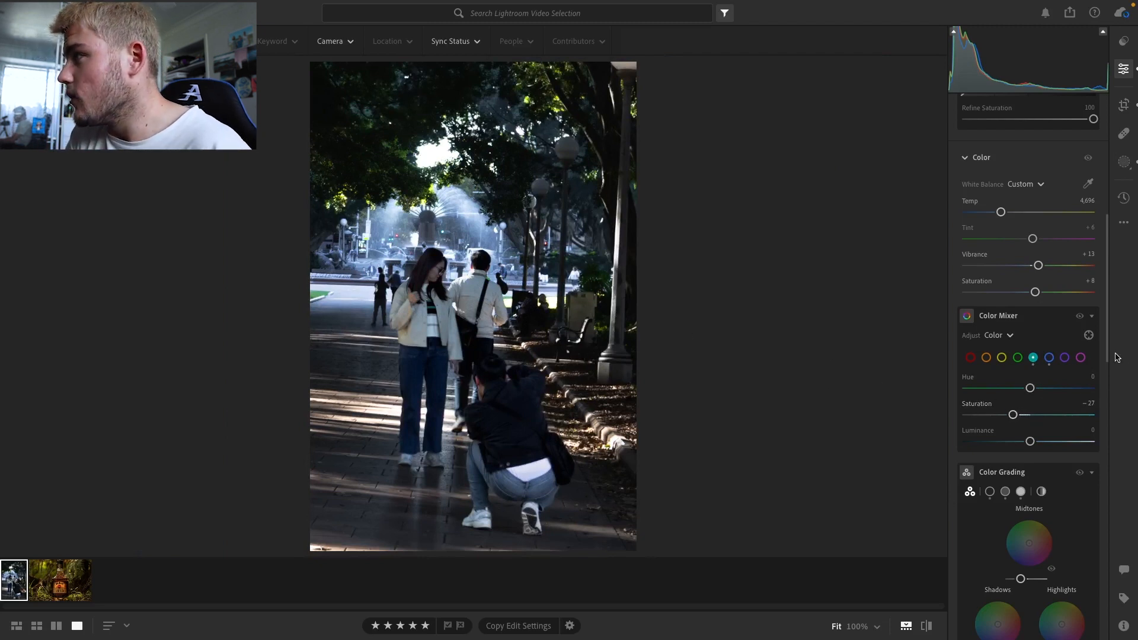
Reset the fountain photo's overall vibrance and saturation, and set vibrance to +6 and saturation to +12.
left_click_drag(1107, 354, 1122, 294)
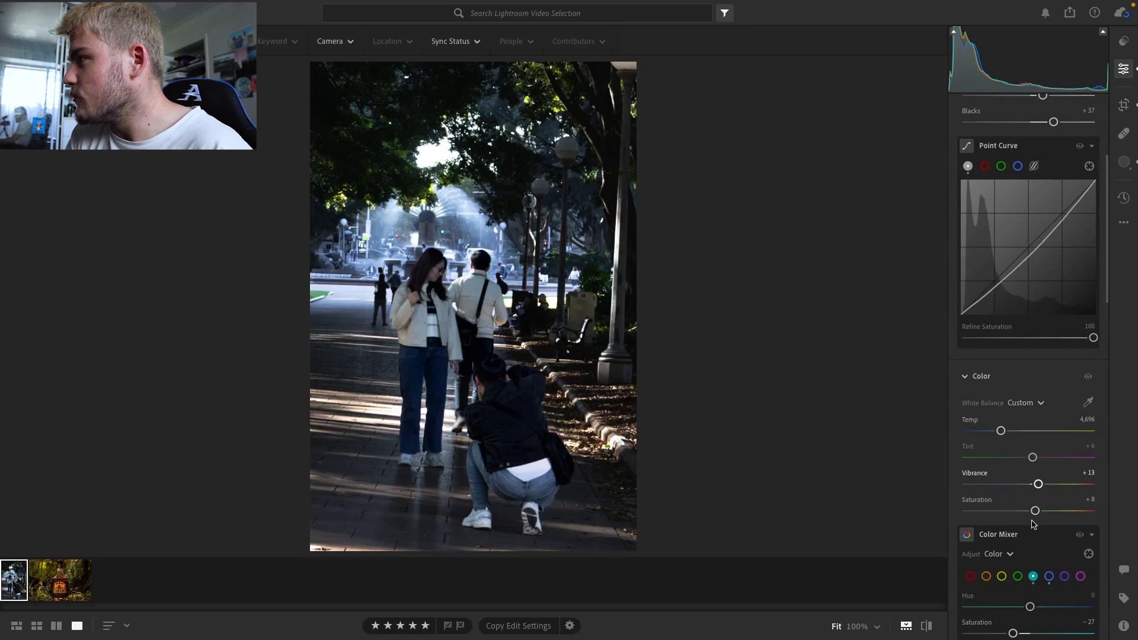
double_click(1037, 484)
double_click(1034, 510)
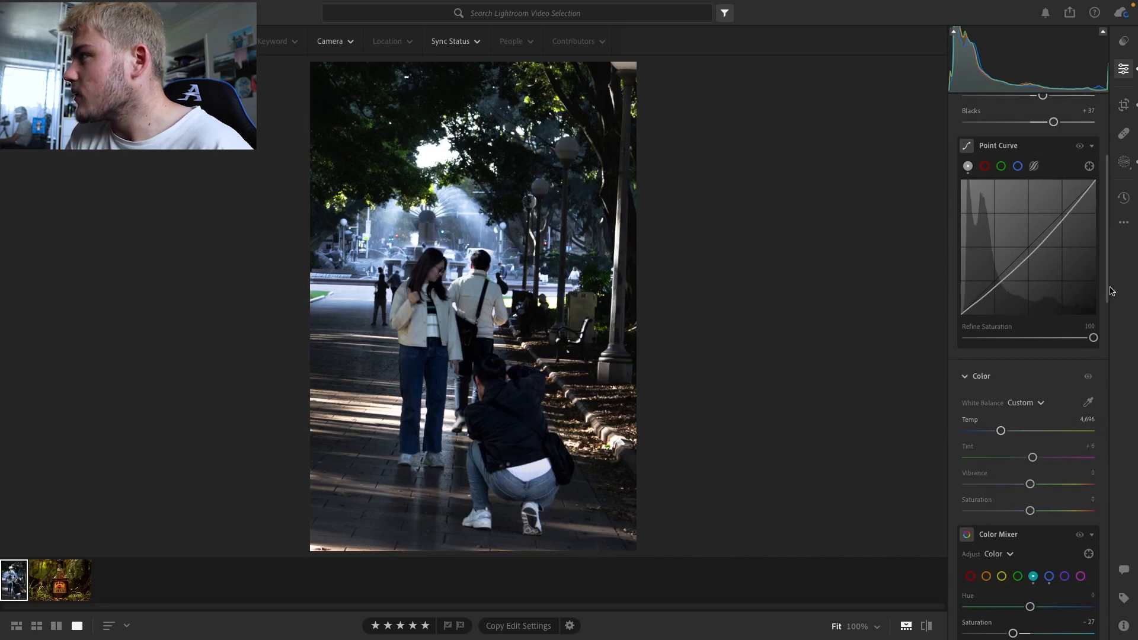
left_click_drag(1112, 290, 1114, 222)
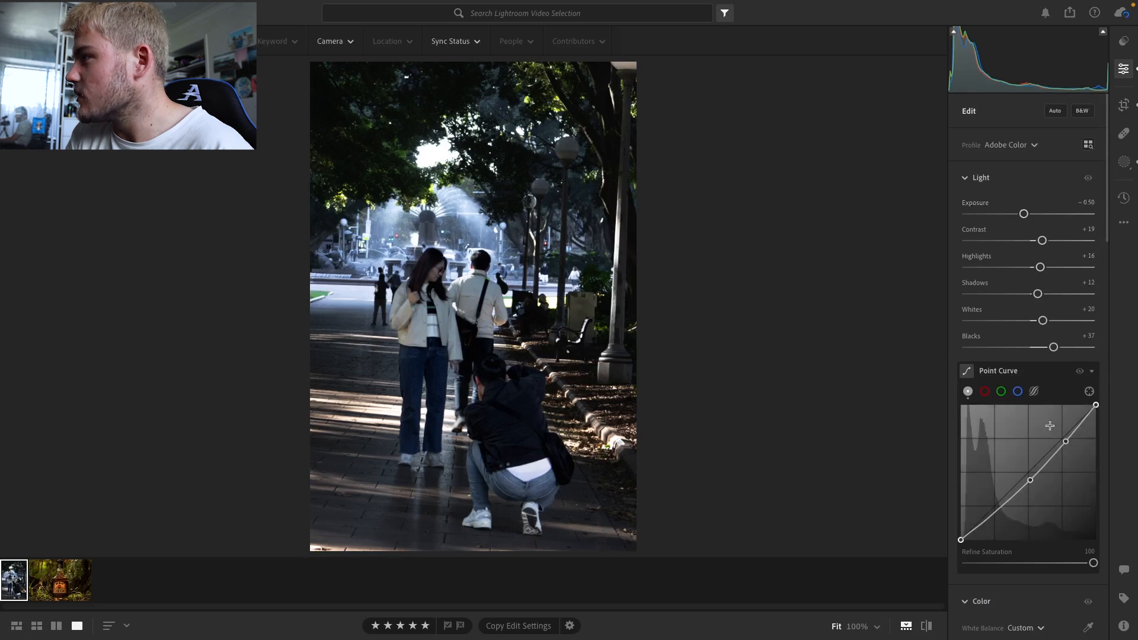
scroll(1029, 419, "down", 5)
left_click_drag(1029, 420, 1037, 446)
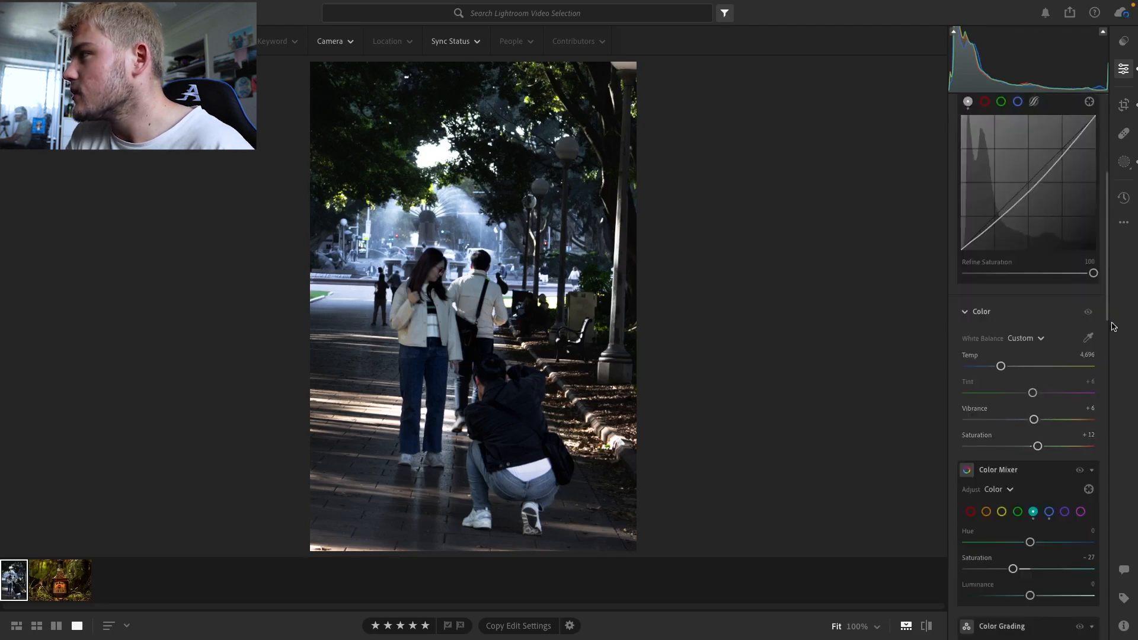
Exaggerate the reds in the Color Mixer with saturation +95 and luminance -100.
left_click_drag(1109, 320, 1111, 396)
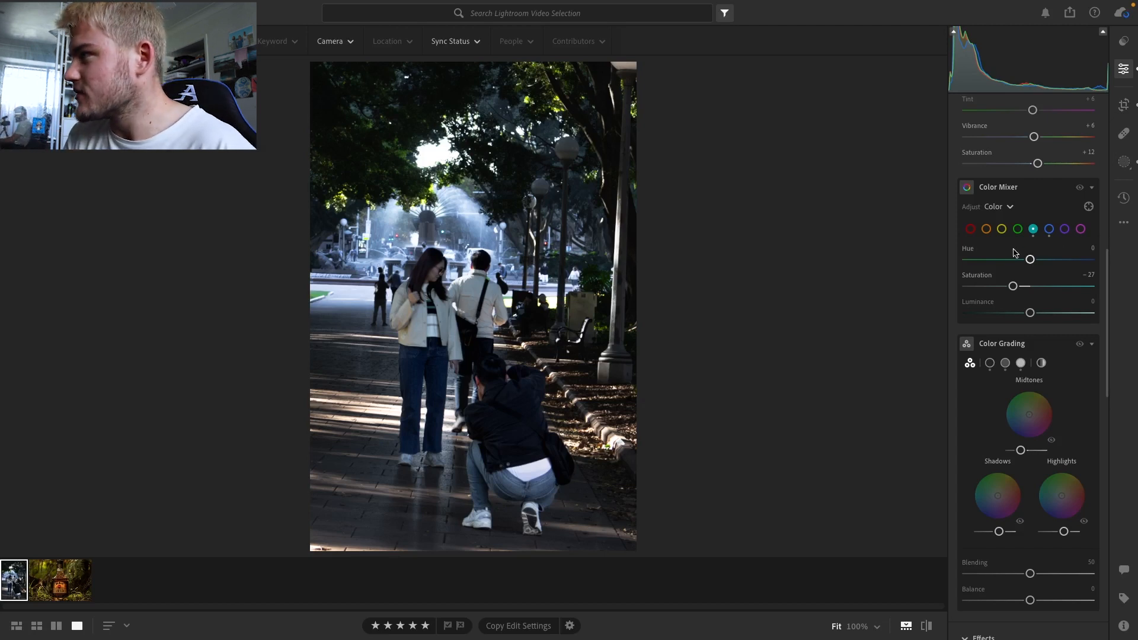
left_click(971, 229)
left_click_drag(1030, 286, 1091, 281)
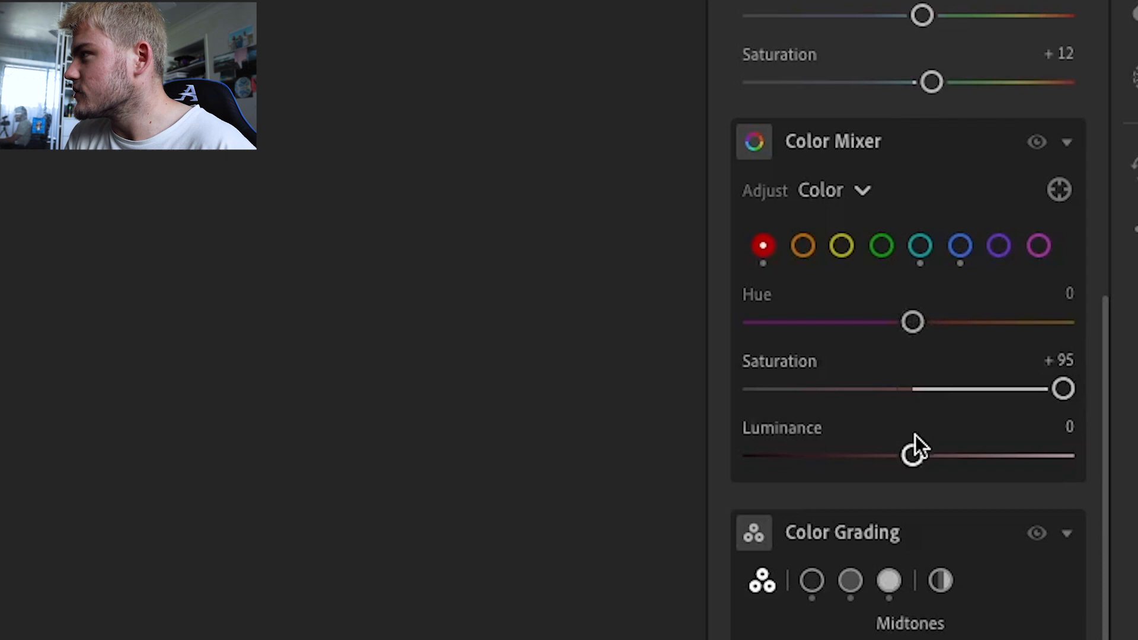
left_click_drag(915, 437, 698, 424)
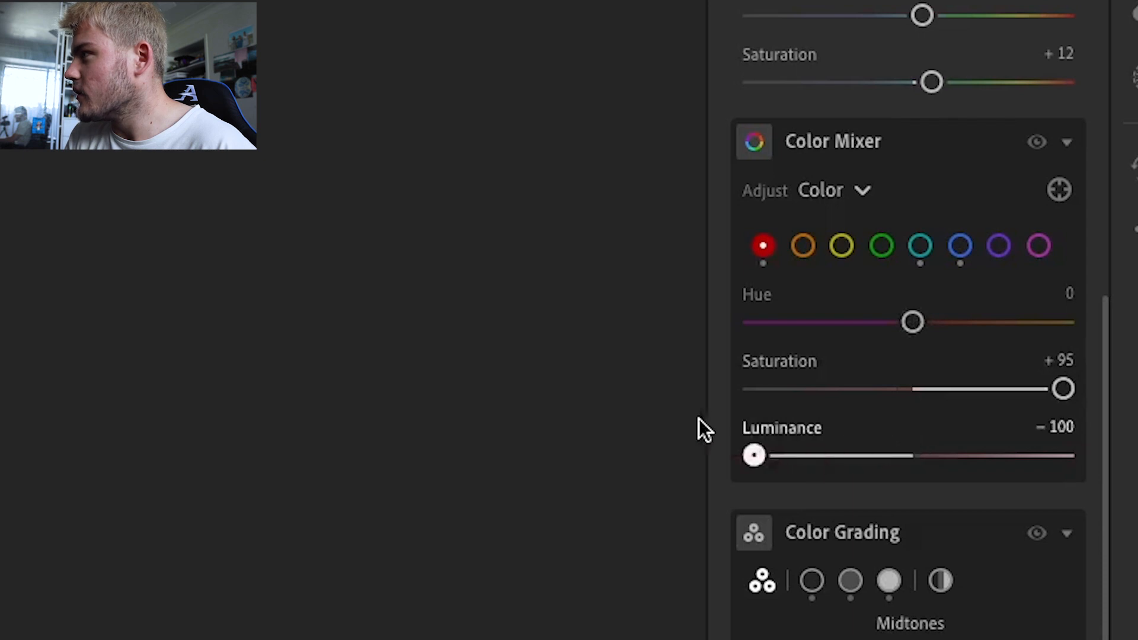
Push the orange saturation to +100, and set the yellows to saturation +100 and luminance -100 in the Color Mixer.
left_click(803, 246)
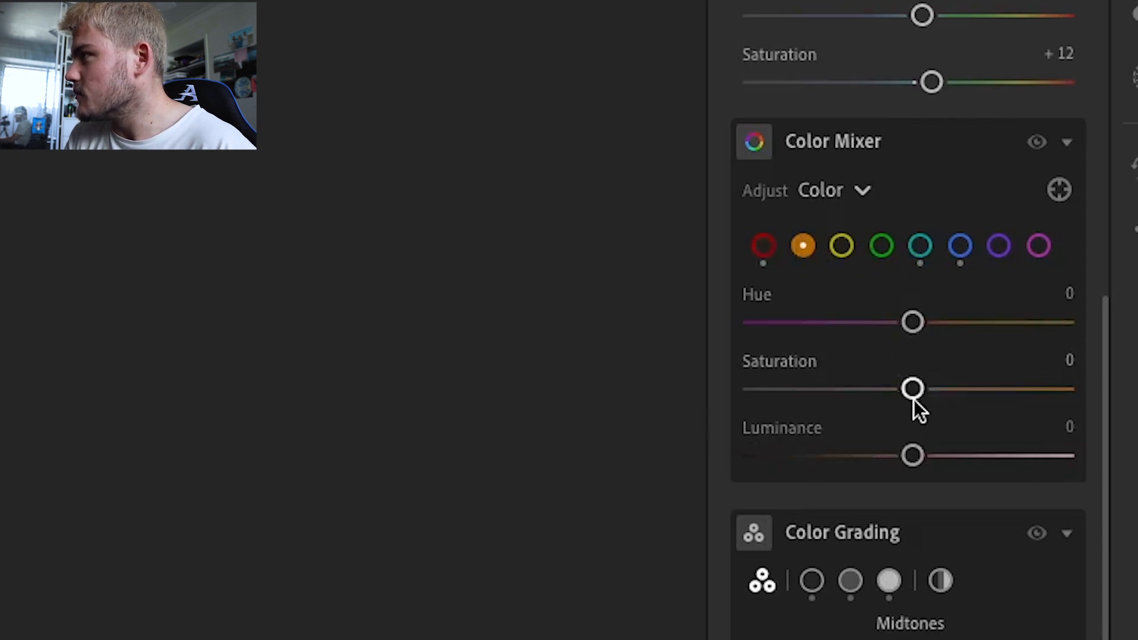
left_click_drag(913, 389, 1070, 390)
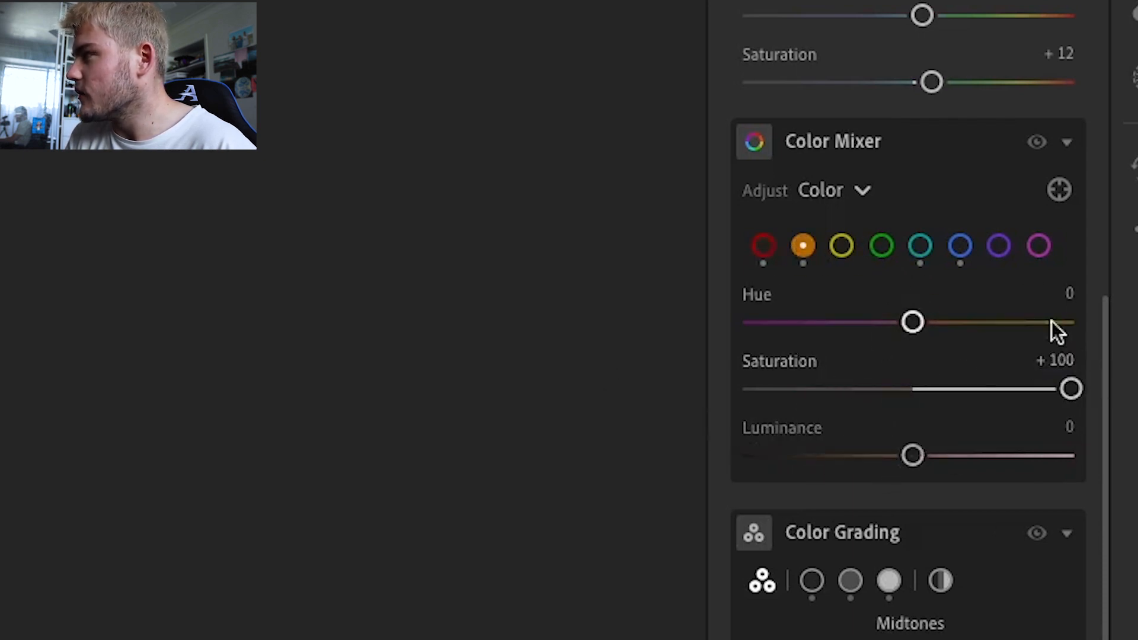
left_click(842, 245)
left_click_drag(912, 389, 1070, 390)
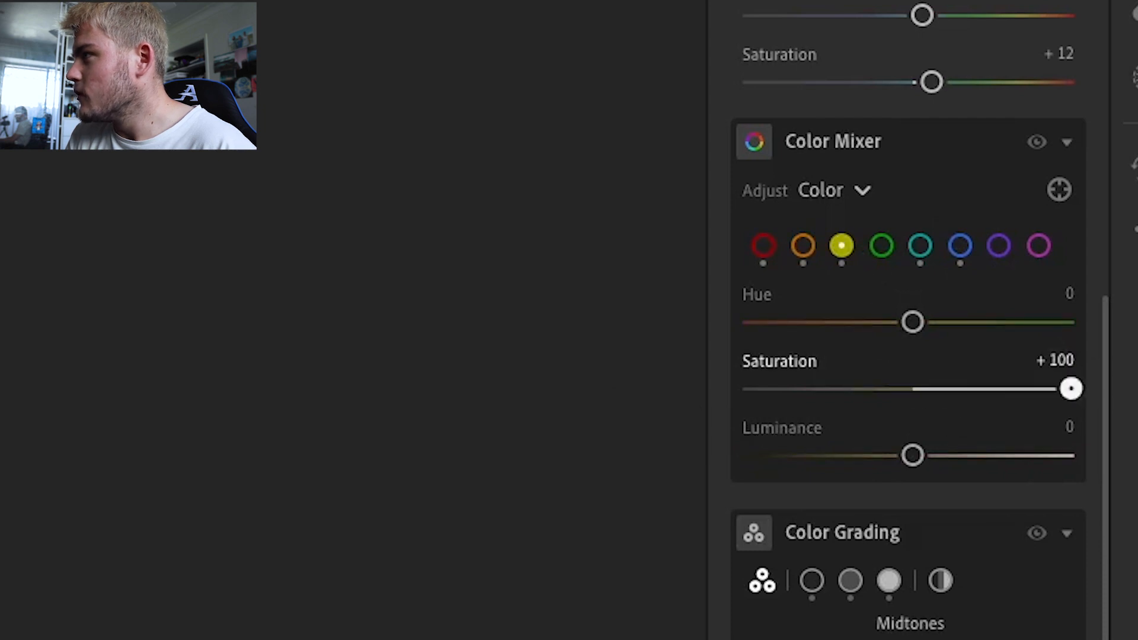
left_click_drag(910, 457, 752, 455)
left_click(881, 245)
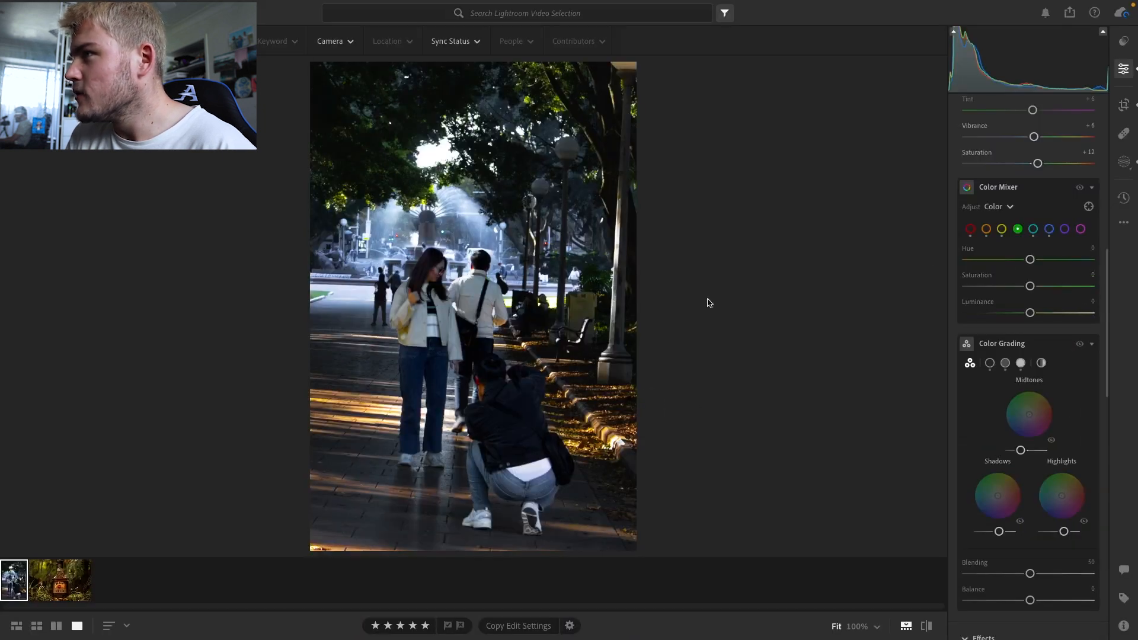
Examine the oversaturated pavement light, people and fallen leaves at 100% zoom, and return to the fitted view.
left_click(443, 307)
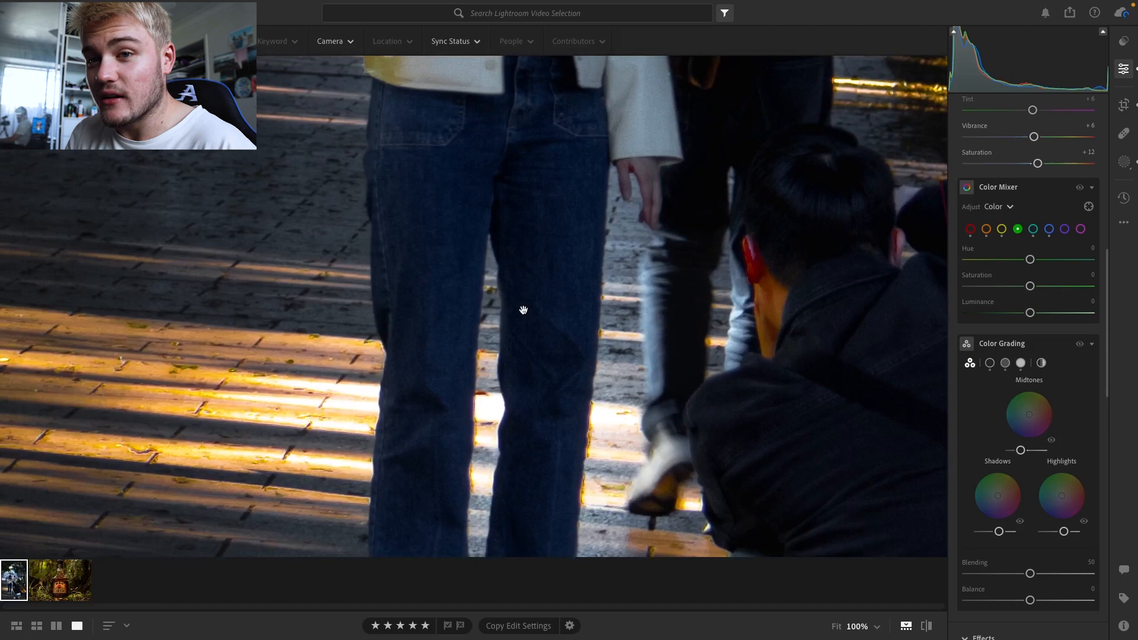
left_click(522, 309)
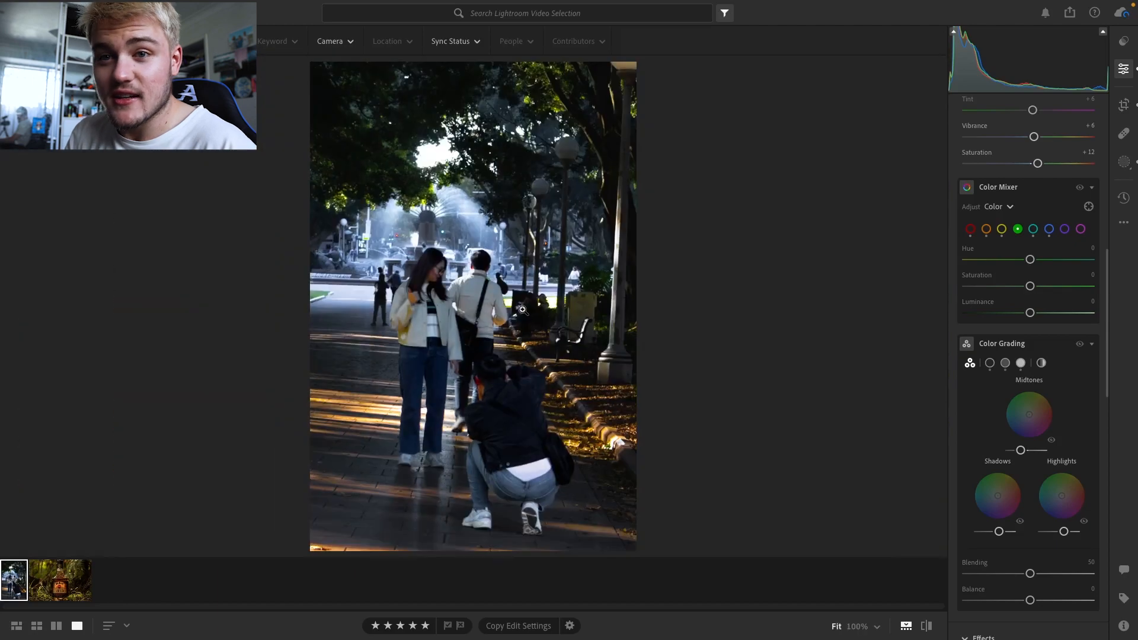
left_click(609, 419)
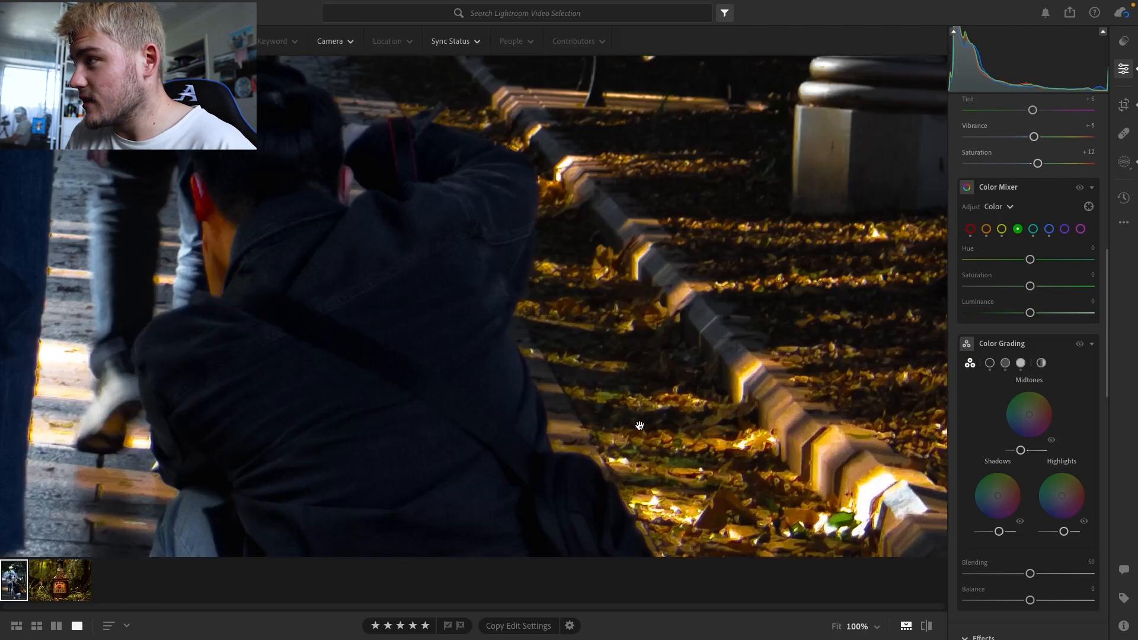
left_click_drag(609, 419, 843, 331)
left_click_drag(569, 300, 937, 533)
left_click_drag(672, 387, 697, 329)
left_click(602, 306)
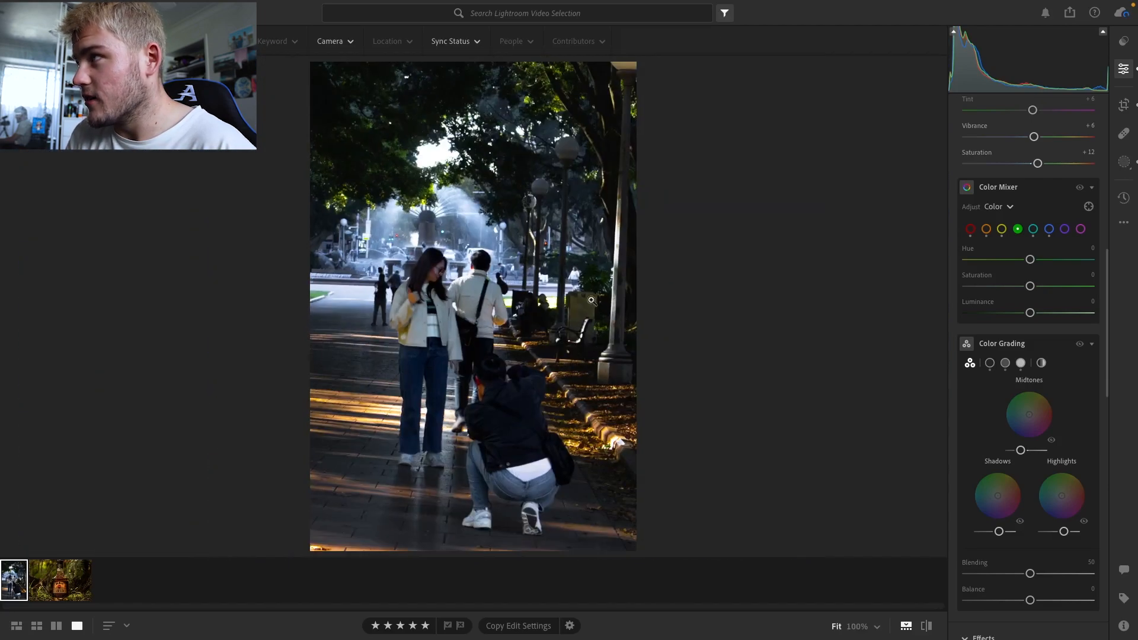
left_click_drag(411, 213, 982, 331)
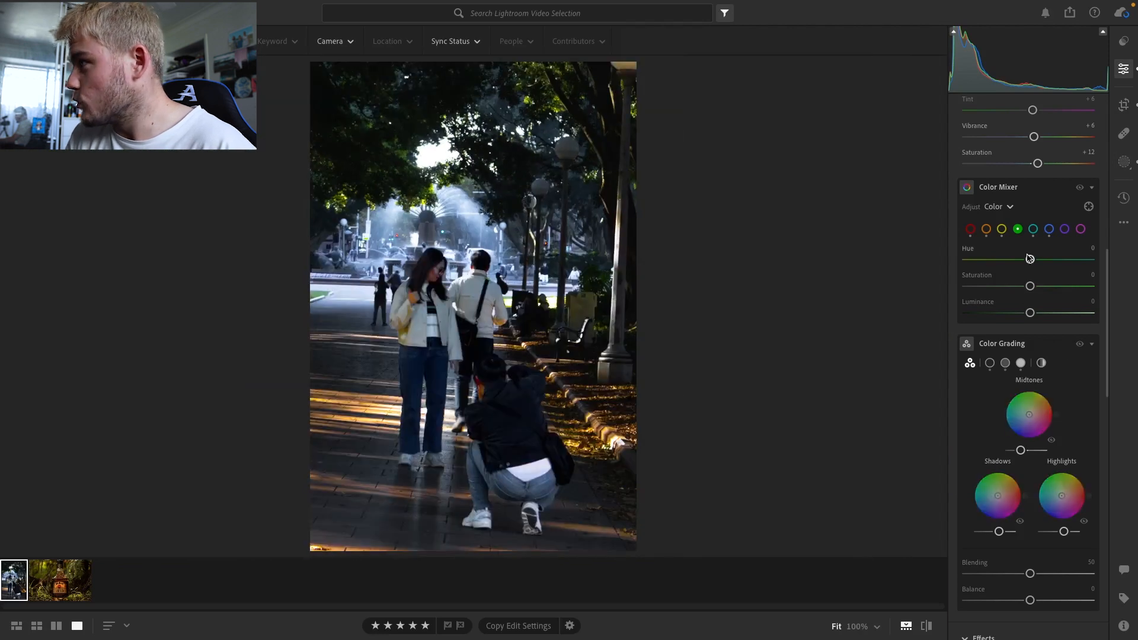
Reset the yellow, orange and red saturation and the yellow and red luminance to 0 in the Color Mixer.
left_click(1001, 230)
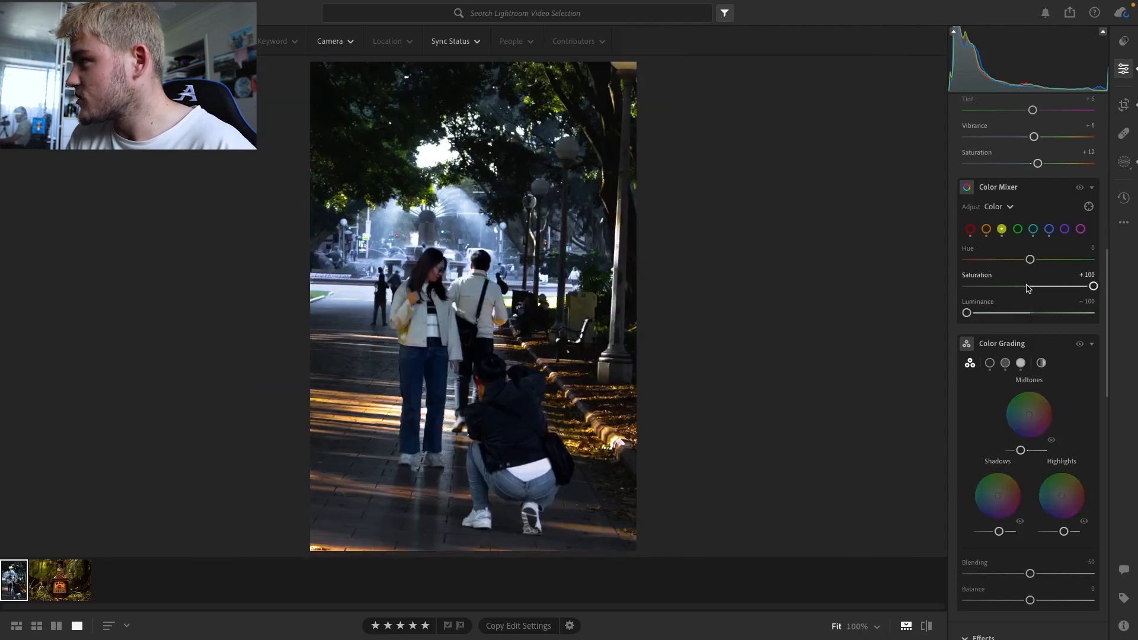
double_click(1088, 288)
double_click(969, 312)
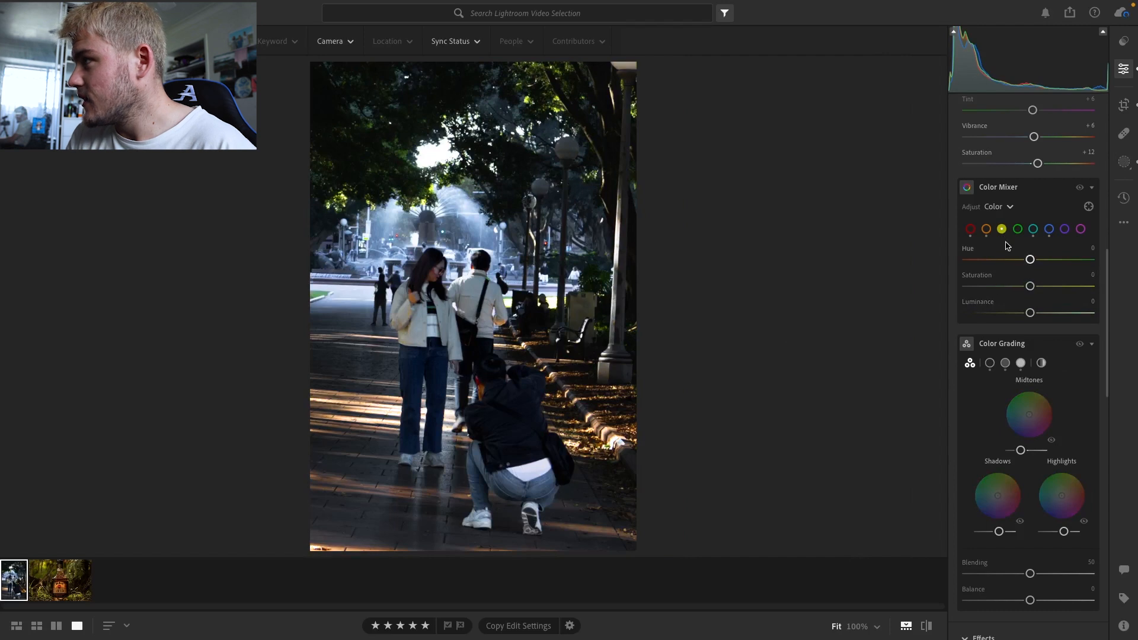
left_click(987, 230)
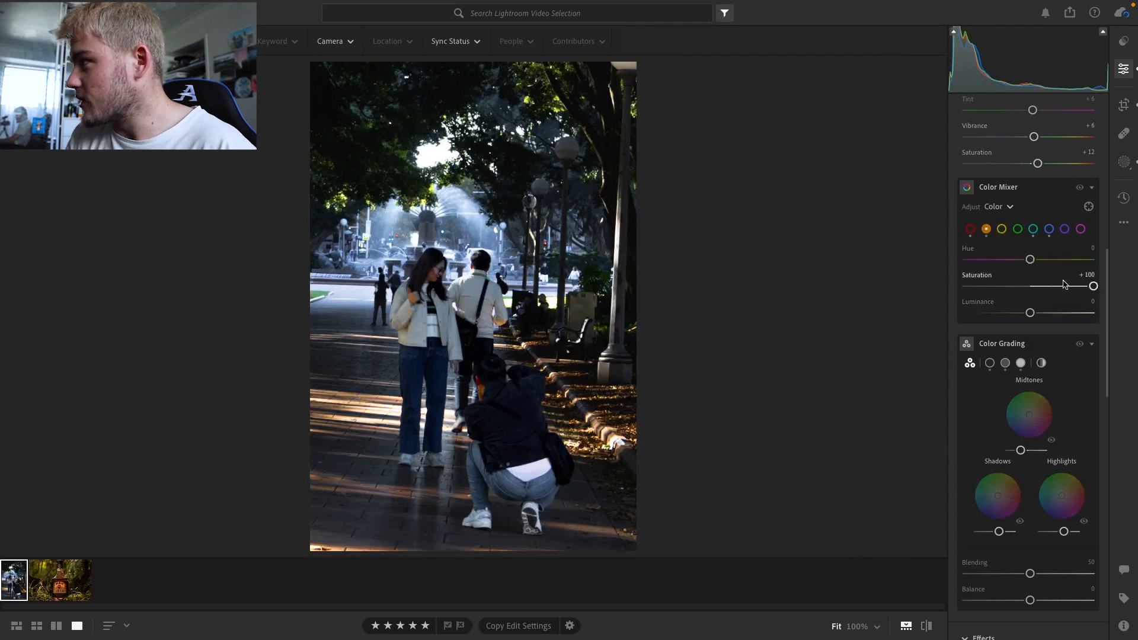
double_click(1094, 287)
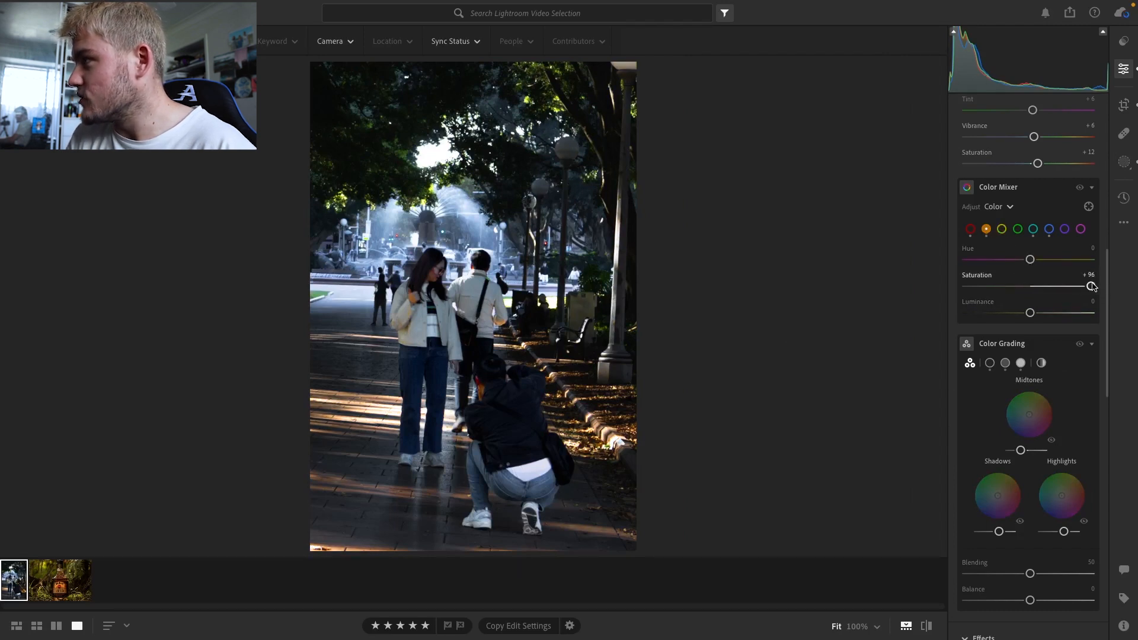
left_click(969, 230)
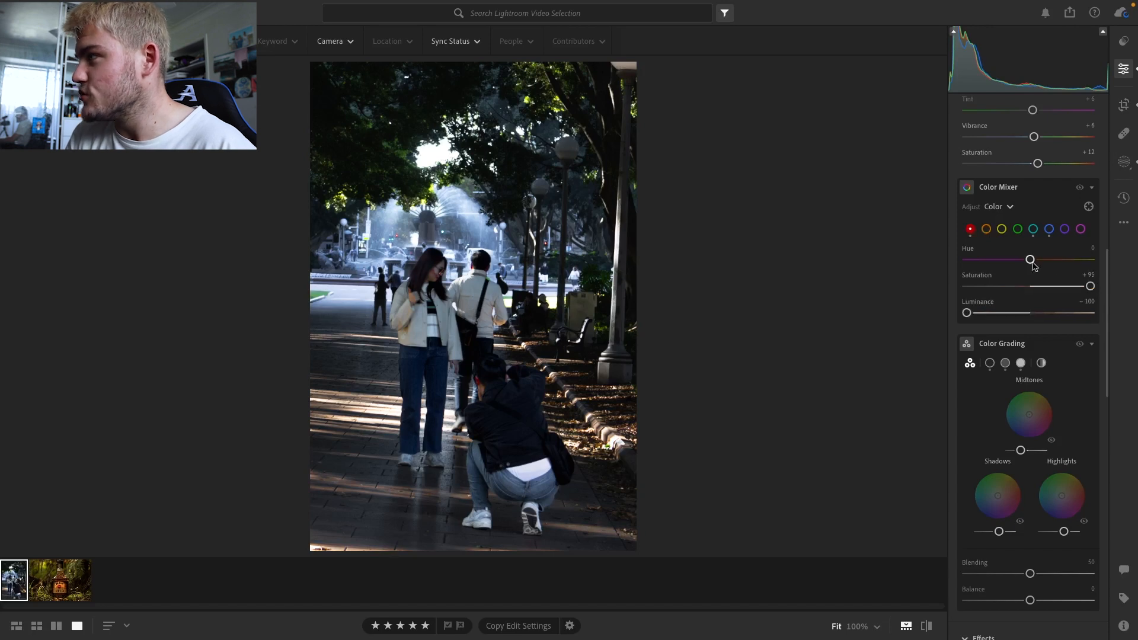
double_click(1089, 289)
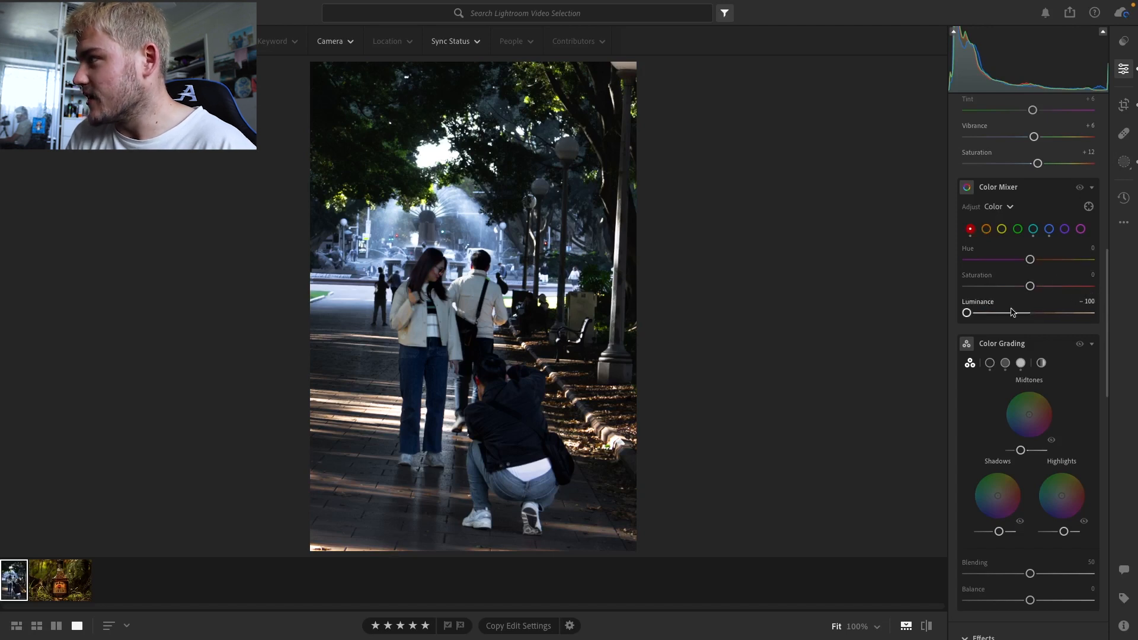
double_click(967, 312)
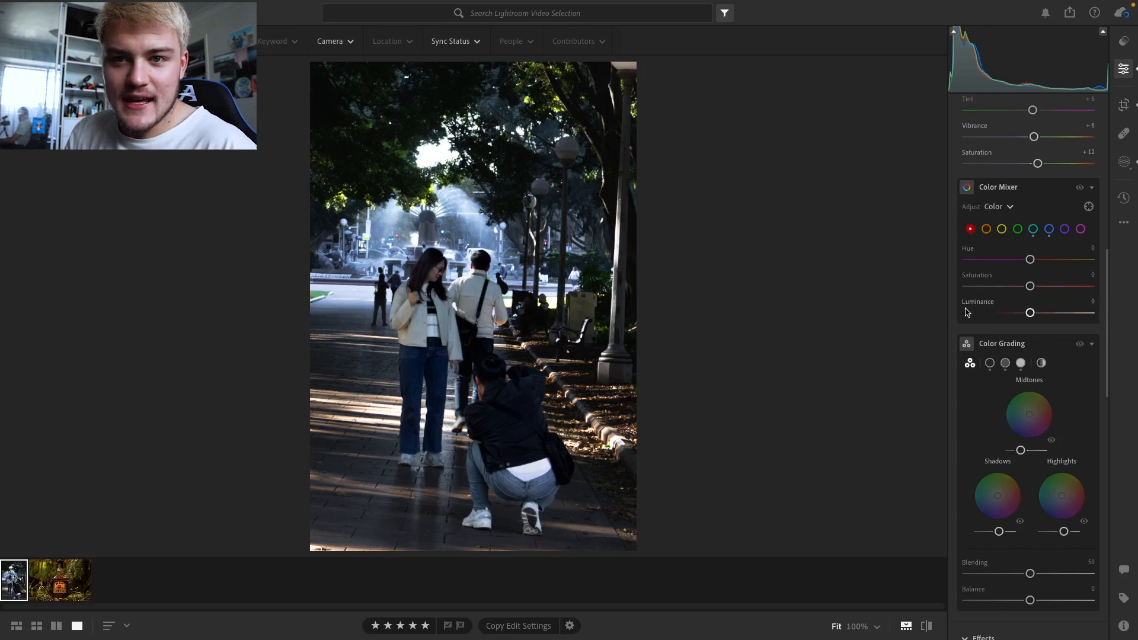